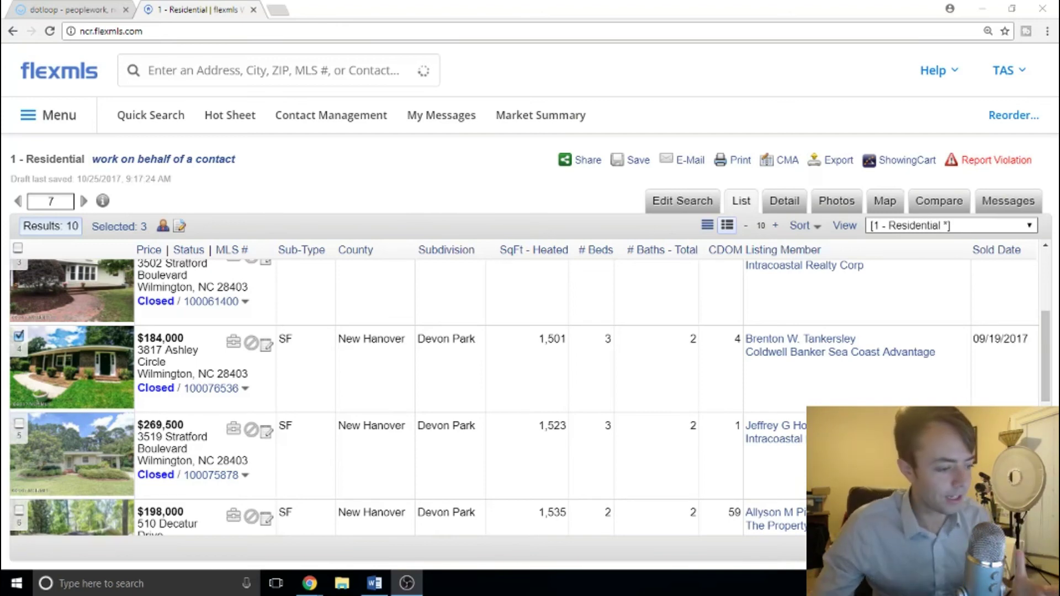
Switch to the Word notes and review the CMA criteria for comparable location and size
left_click(378, 586)
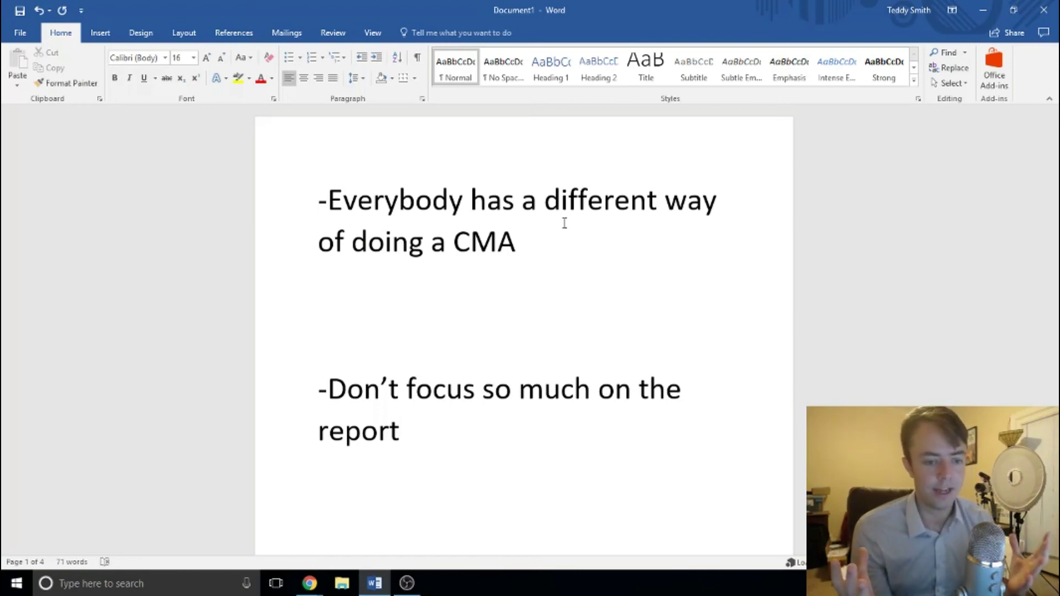
scroll(523, 273, "down", 10)
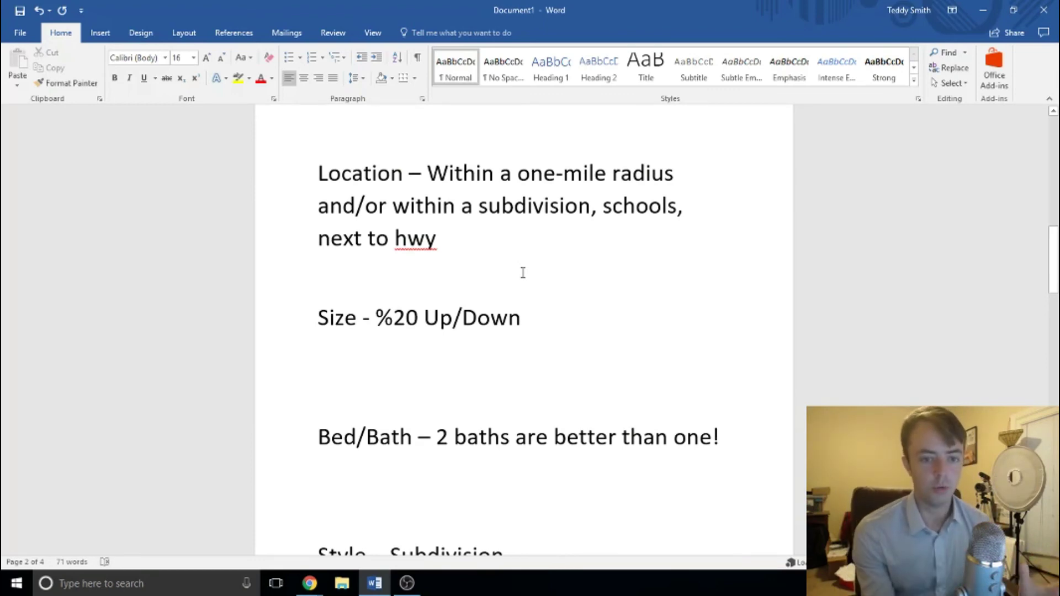
left_click_drag(428, 174, 674, 175)
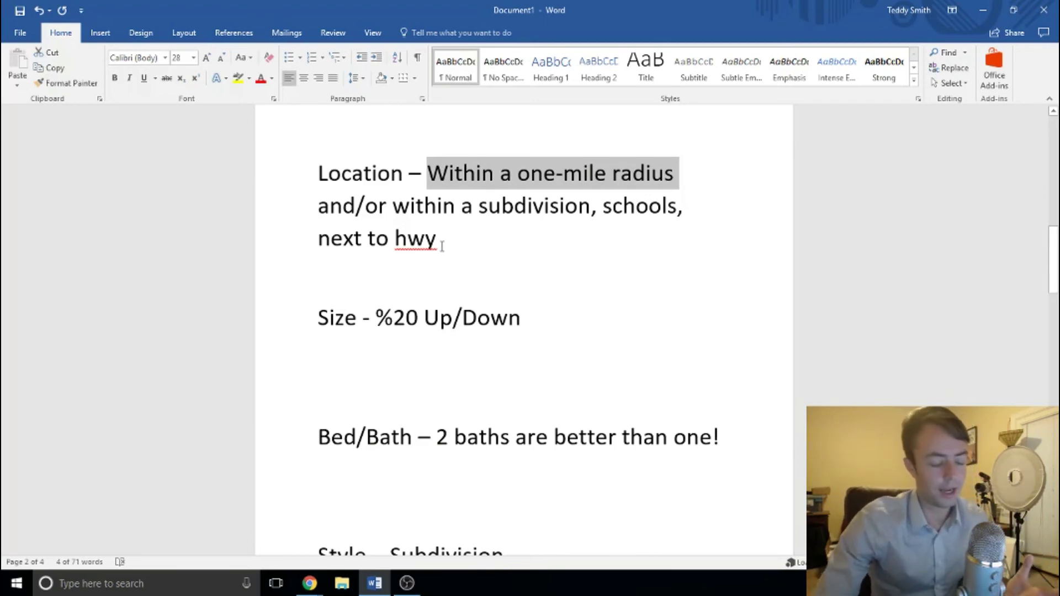
scroll(443, 245, "down", 1)
left_click_drag(323, 288, 507, 299)
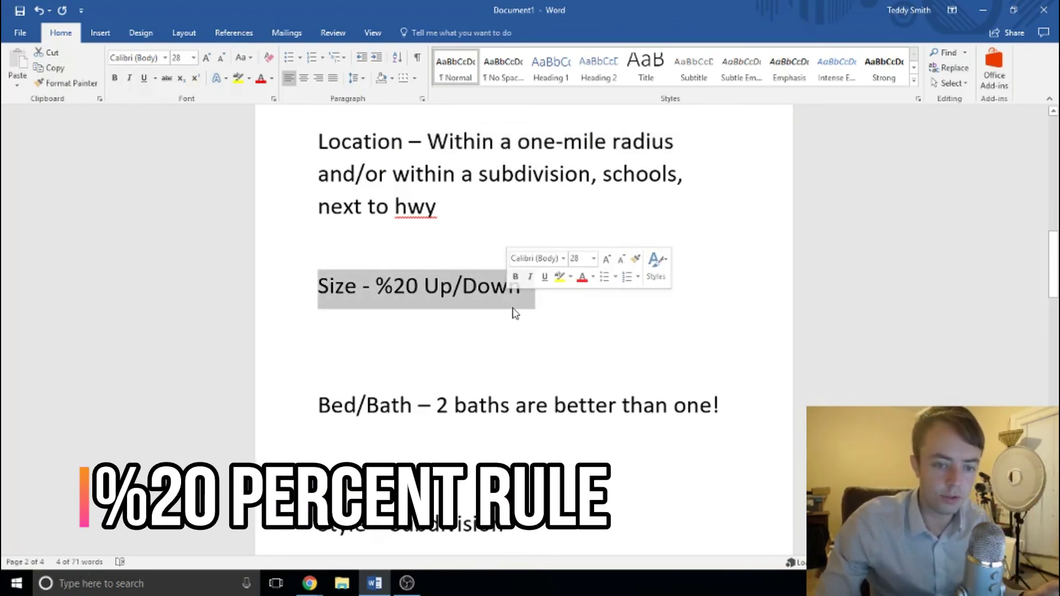
left_click(360, 289)
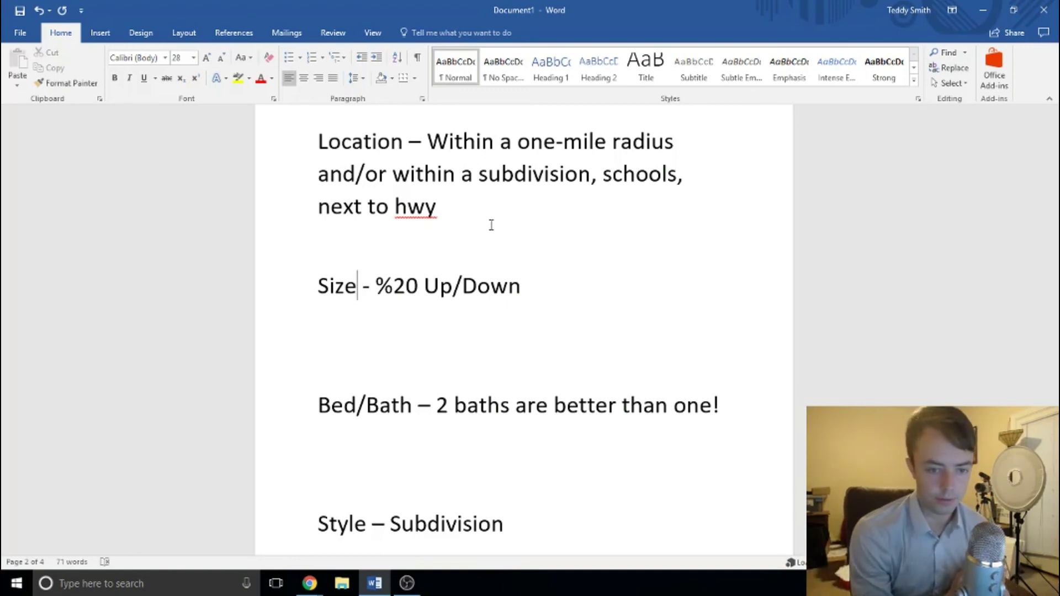
Review the notes on the bed/bath, style and time criteria for comparables
scroll(475, 371, "down", 2)
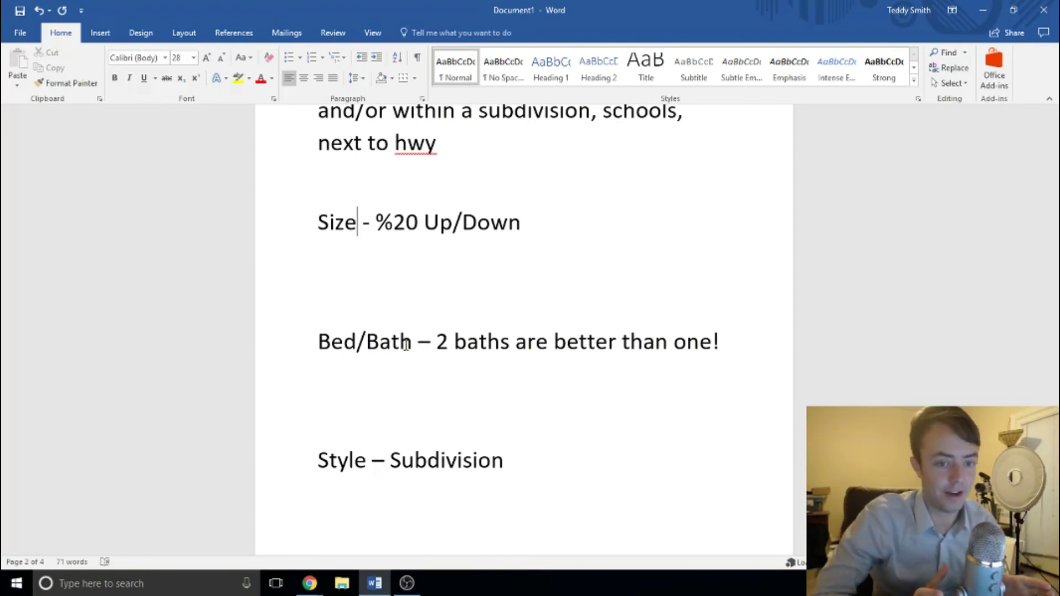
scroll(416, 350, "down", 1)
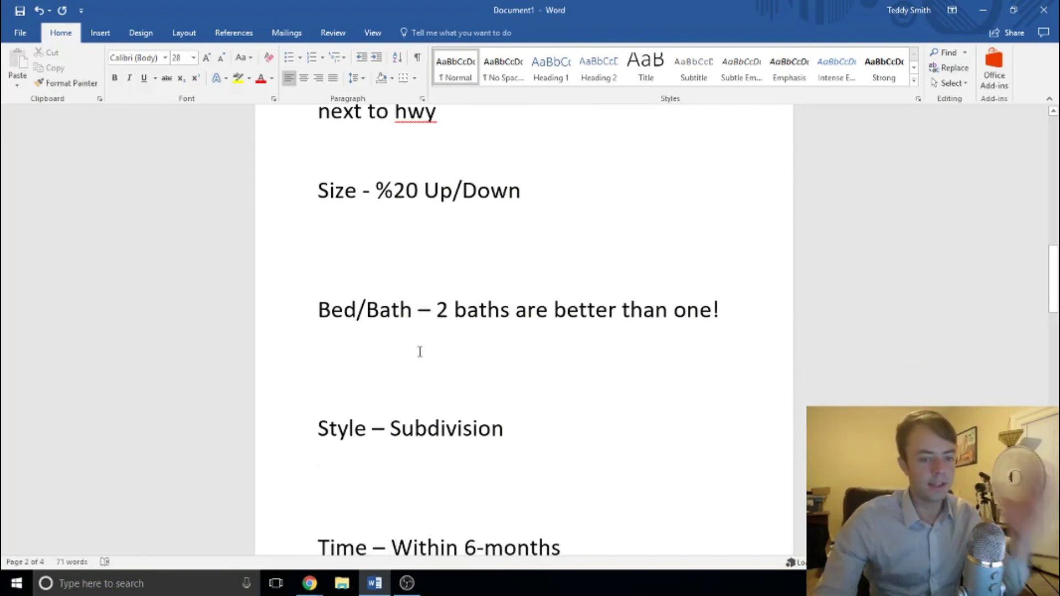
scroll(420, 352, "down", 1)
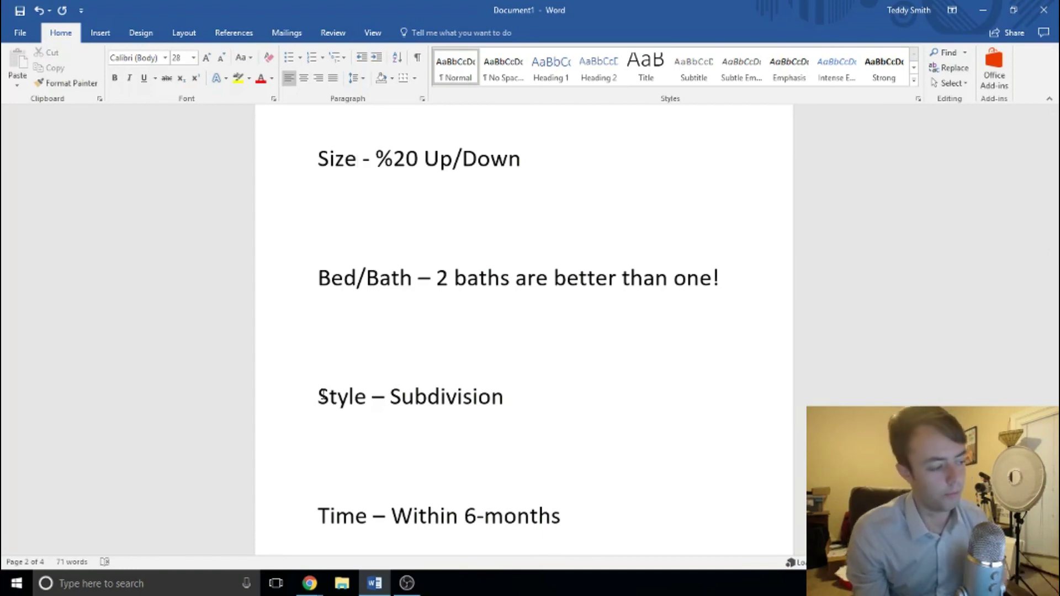
scroll(353, 452, "down", 3)
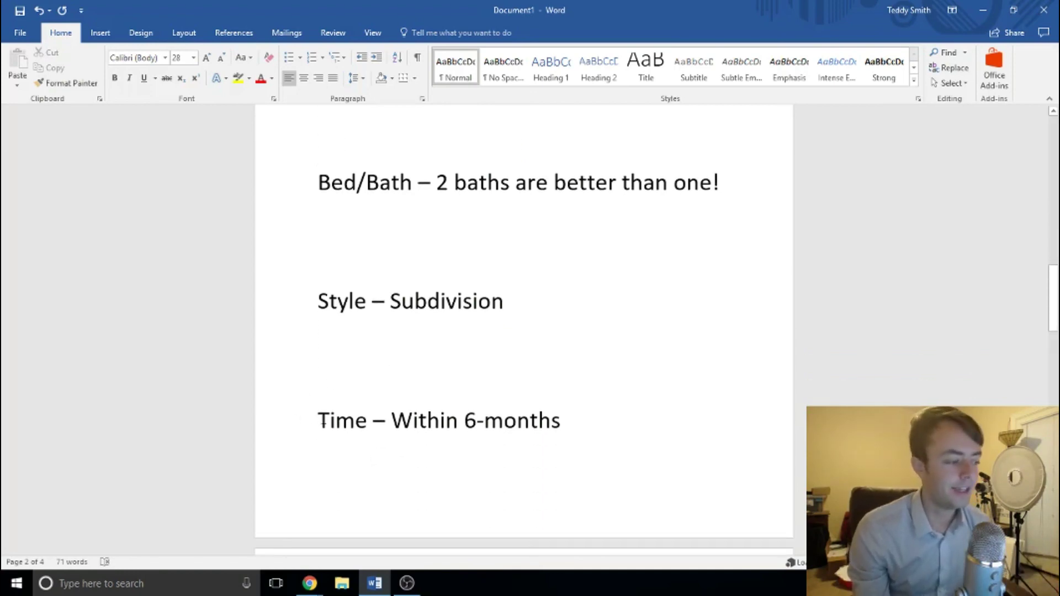
left_click_drag(321, 423, 594, 443)
left_click(584, 359)
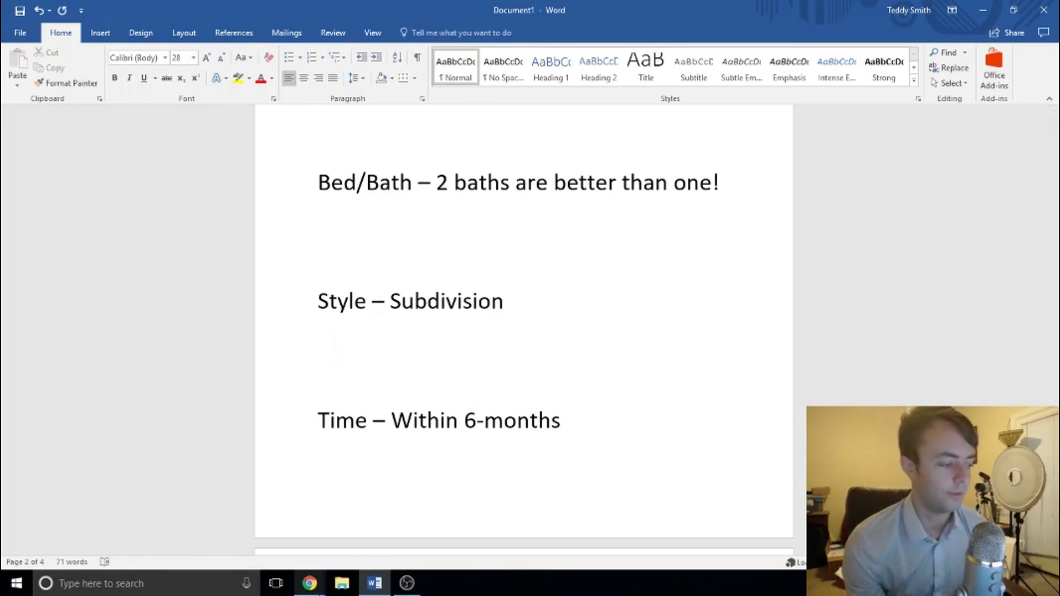
Read the subject property description under the SUBDIVISION WAY heading
scroll(523, 406, "down", 10)
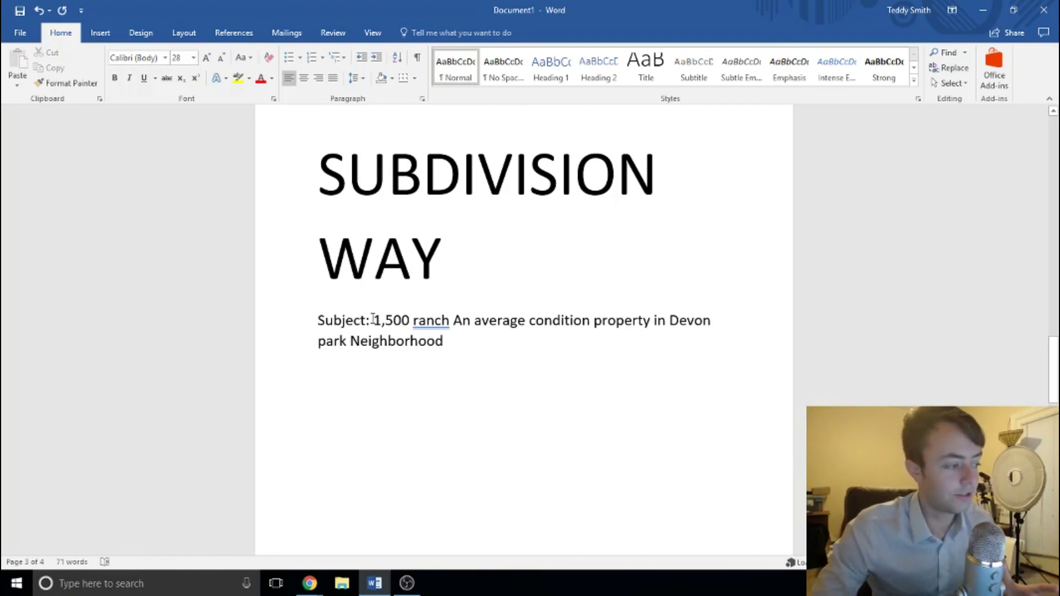
left_click_drag(377, 320, 494, 338)
left_click(510, 381)
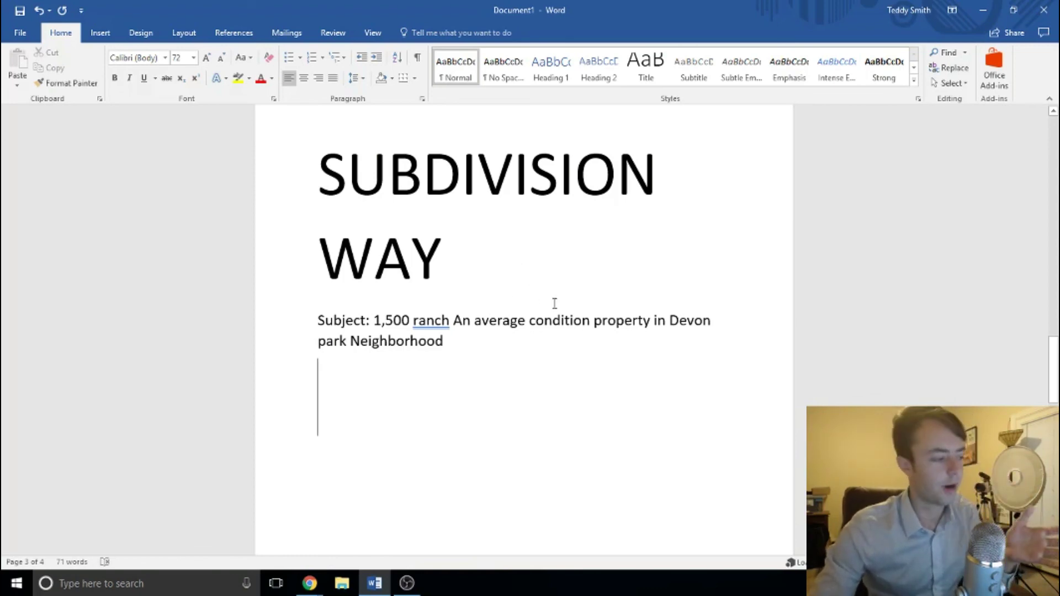
Switch to flexmls in Chrome and start the 1 - Residential (North Carolina Regional MLS) quick search
left_click(310, 583)
left_click(299, 523)
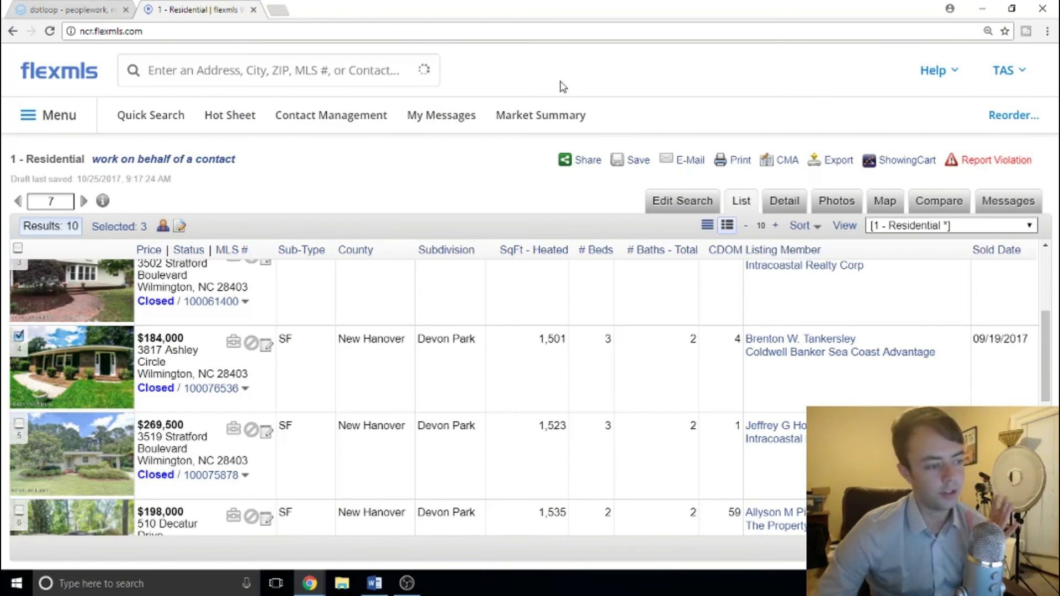
left_click(155, 127)
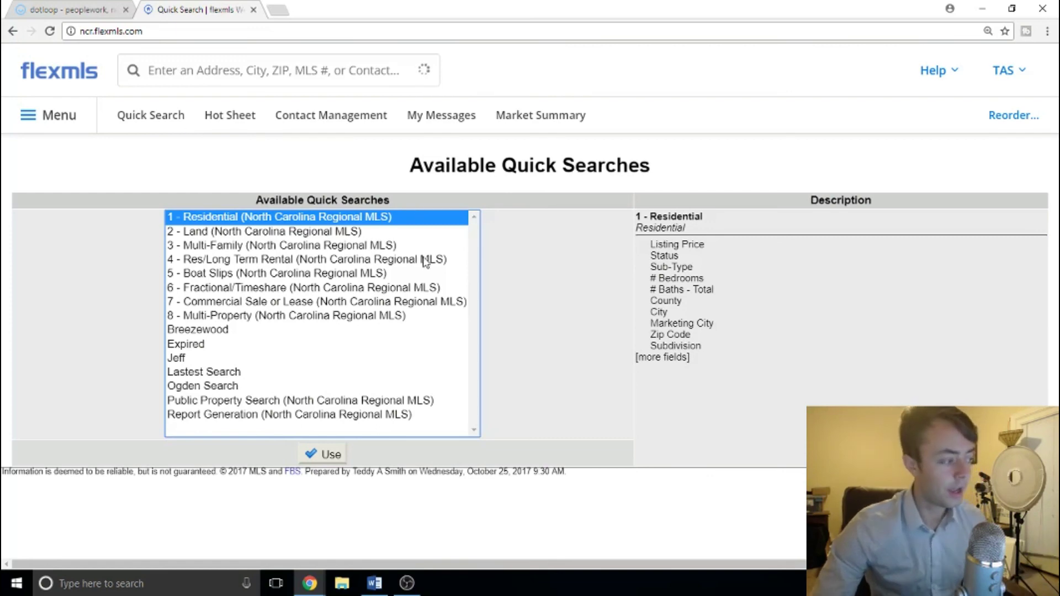
left_click(332, 456)
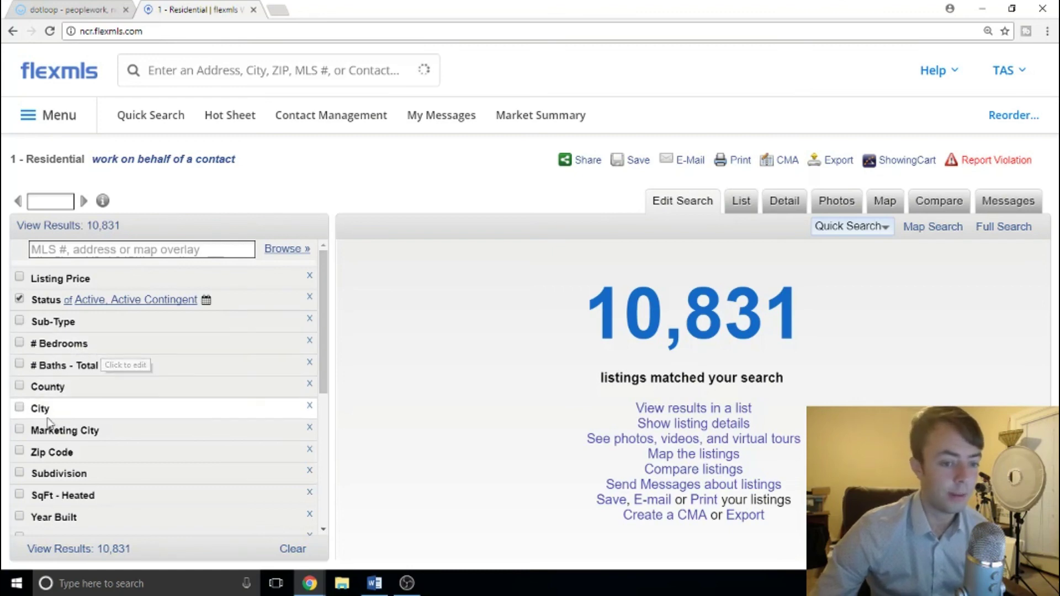
Restrict the residential search to the Devon Park subdivision
left_click(25, 478)
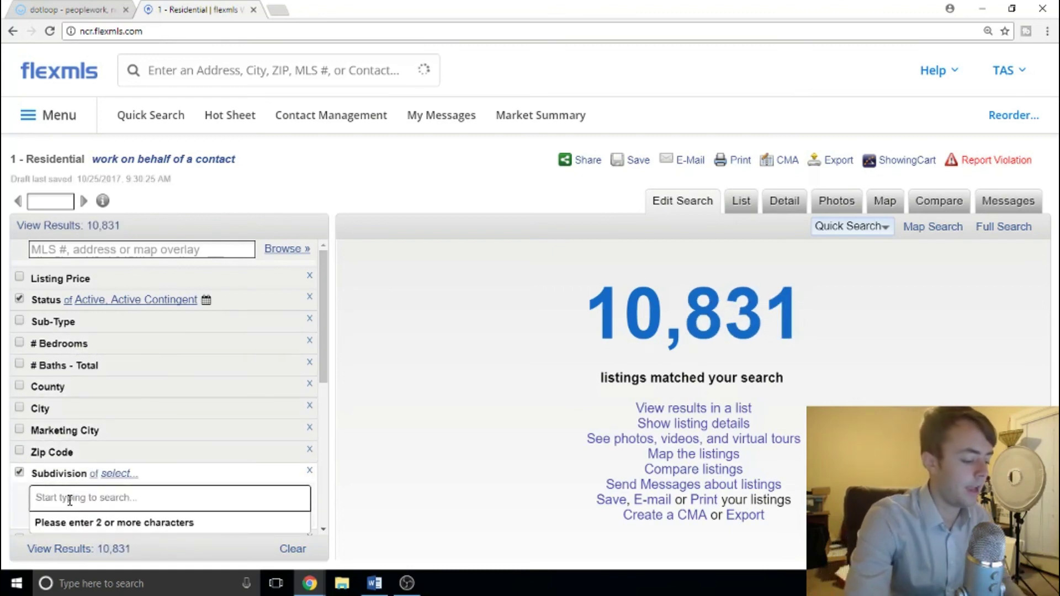
type("Devon Park")
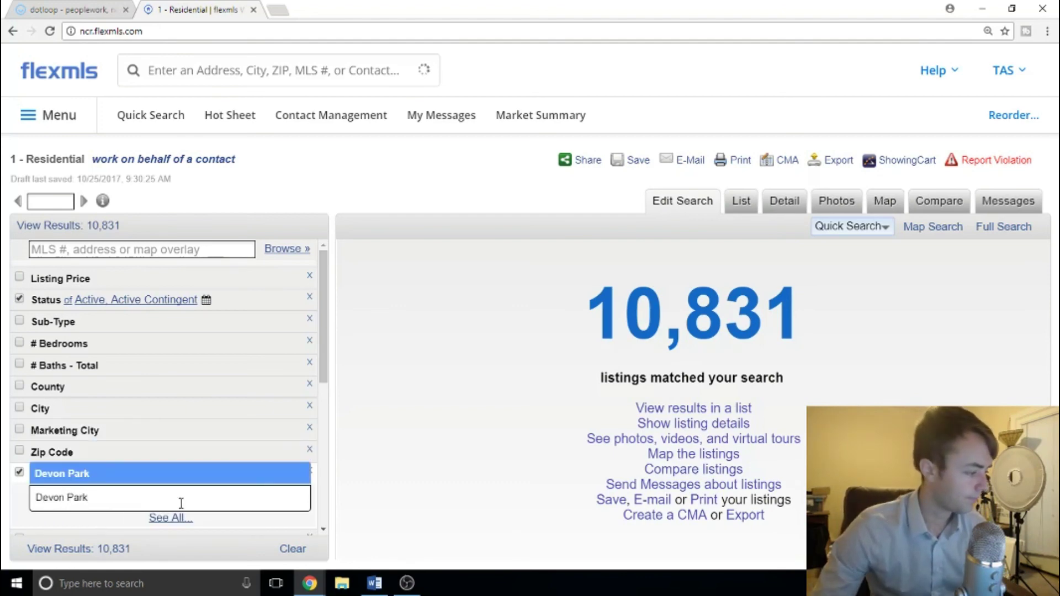
left_click(236, 473)
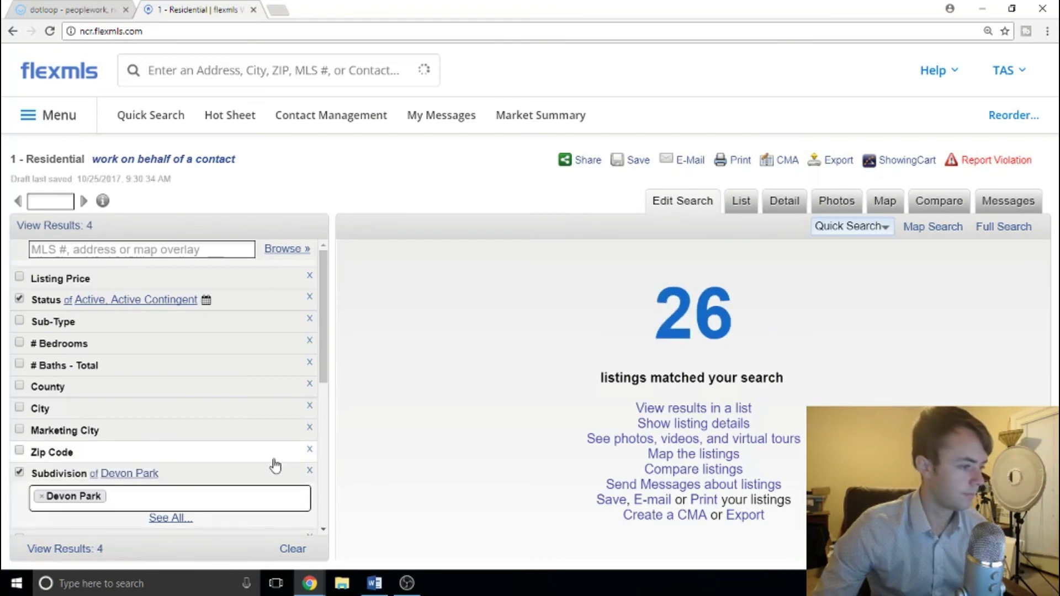
View the active and active contingent Devon Park listings as a list and look through them
left_click(741, 202)
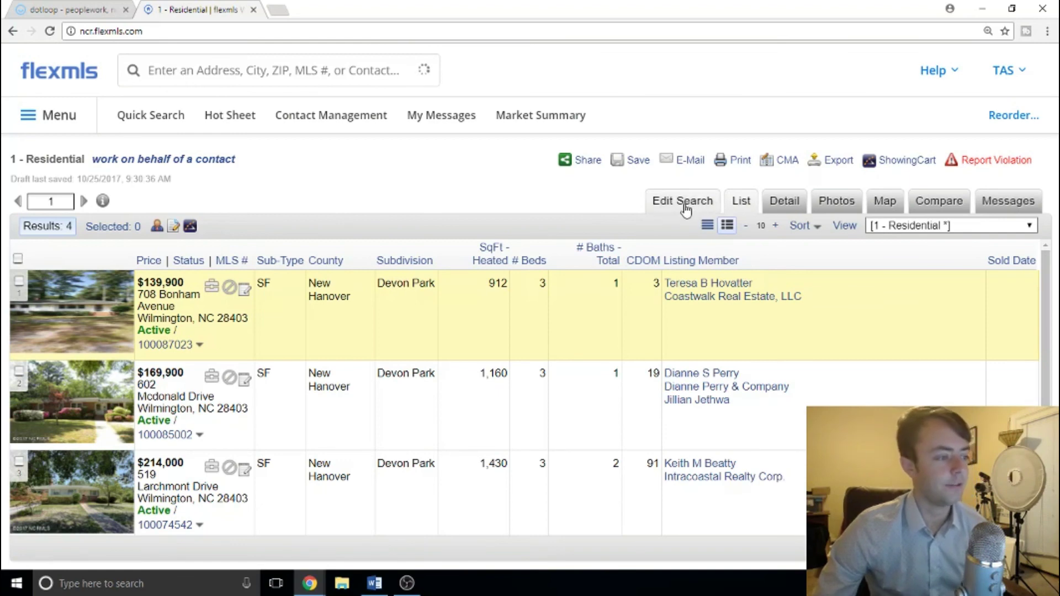
left_click(685, 208)
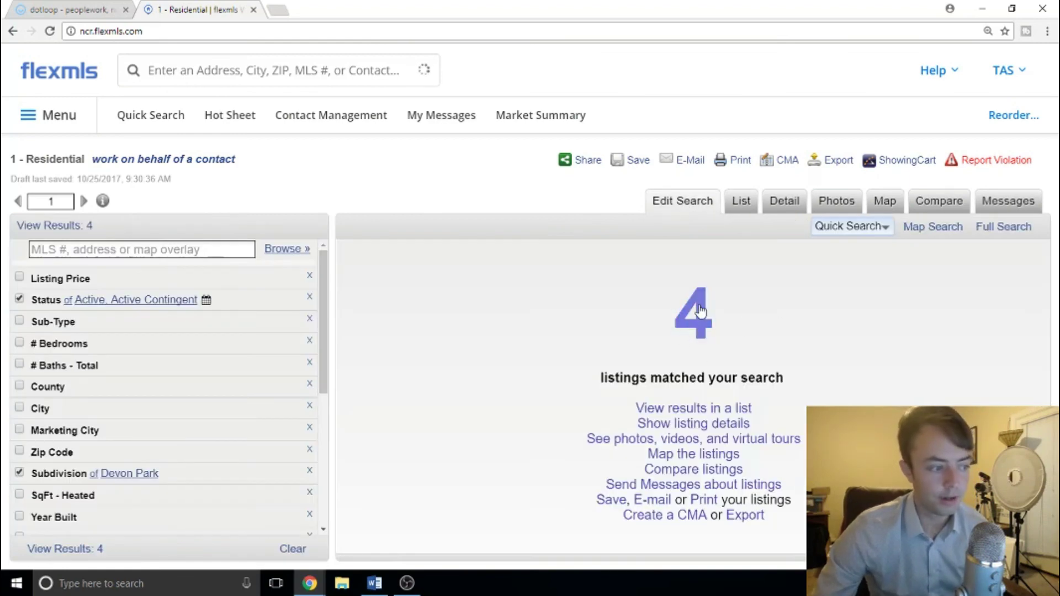
left_click(742, 210)
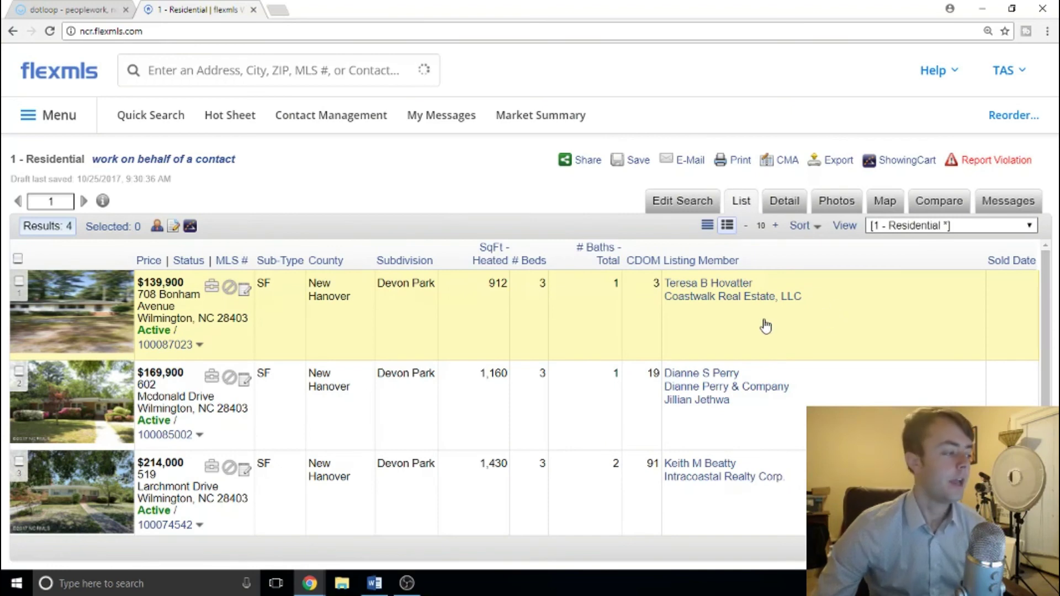
scroll(703, 400, "down", 2)
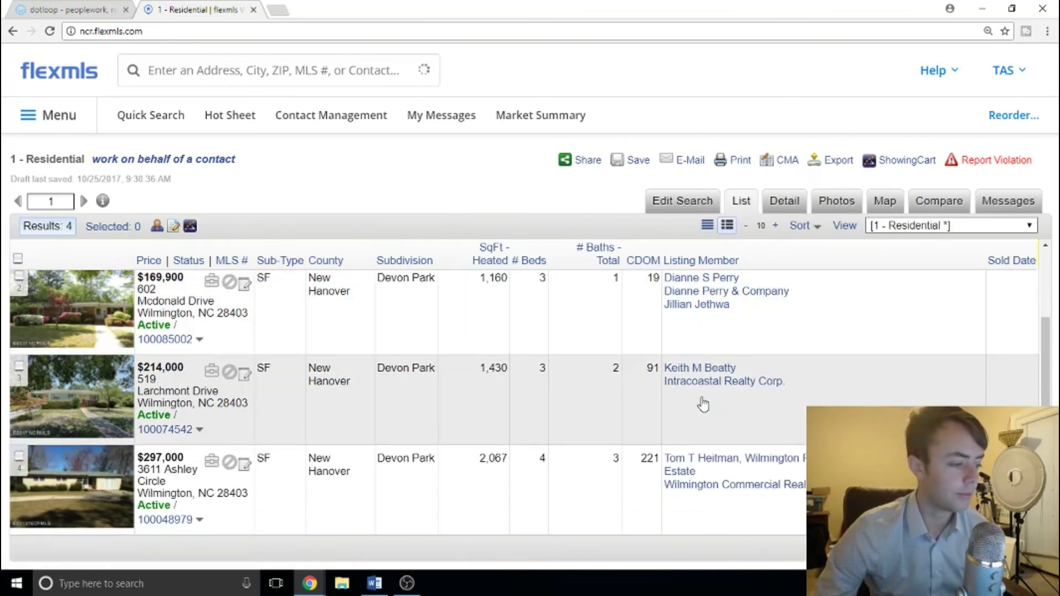
scroll(703, 405, "up", 2)
Return to the search criteria and change the status filter to Closed only
left_click(699, 202)
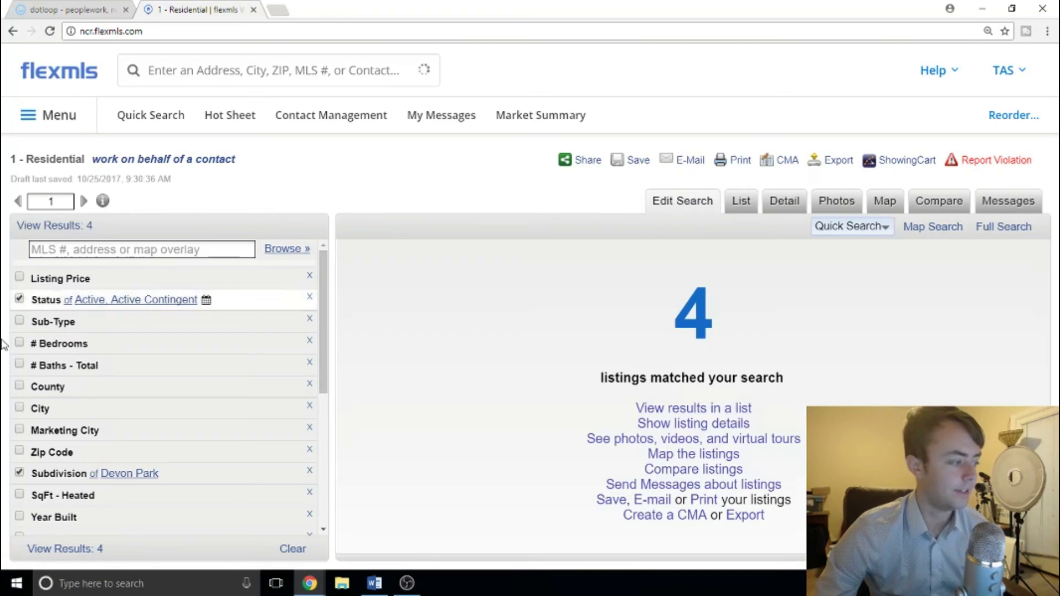
left_click(253, 309)
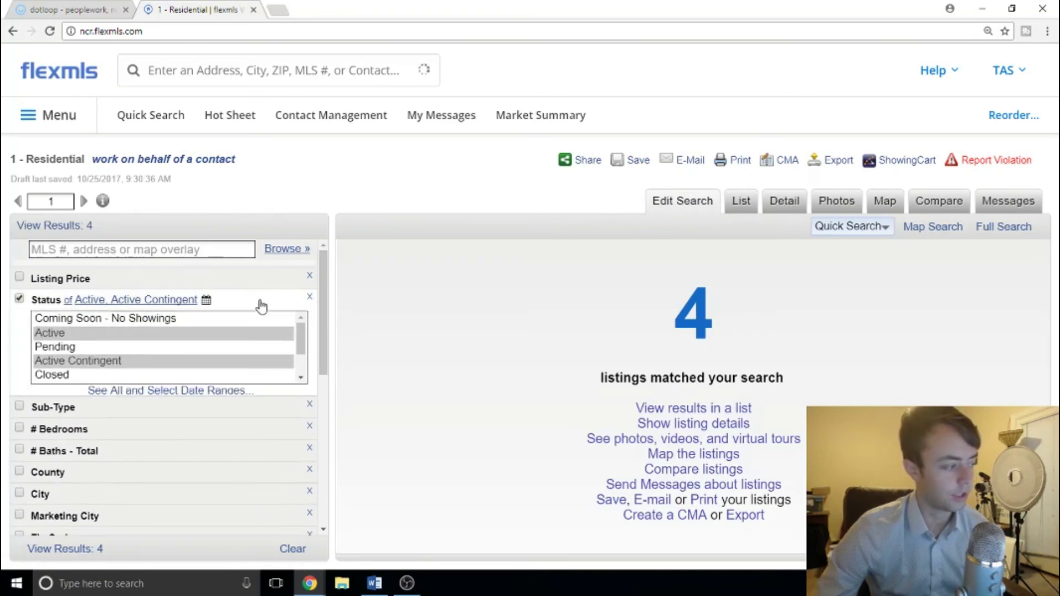
left_click(51, 376)
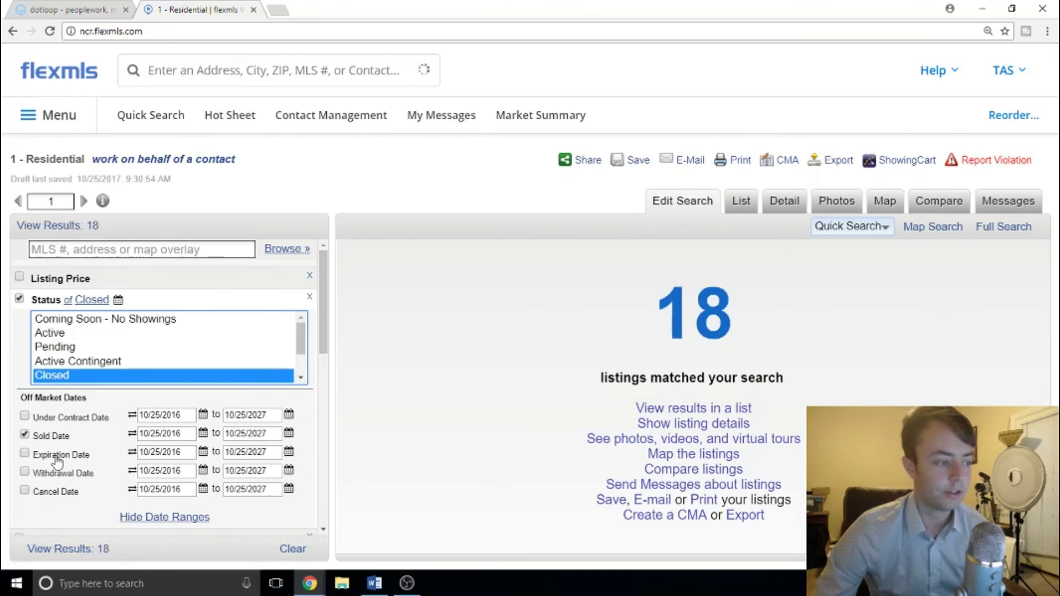
Set the start of the Sold Date range to 5/25/2017
left_click(187, 434)
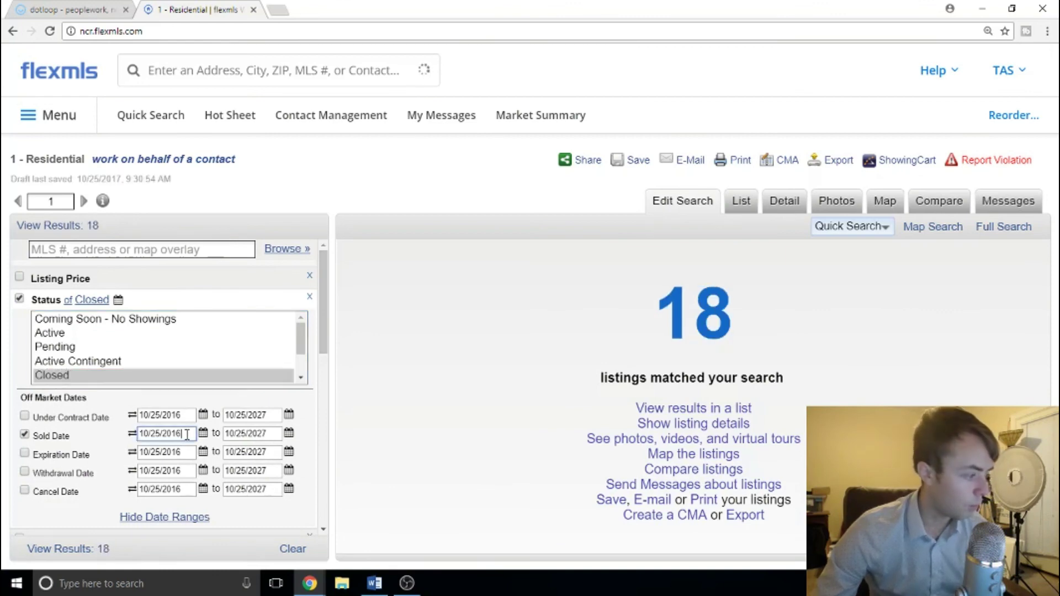
key("BackSpace")
type("7")
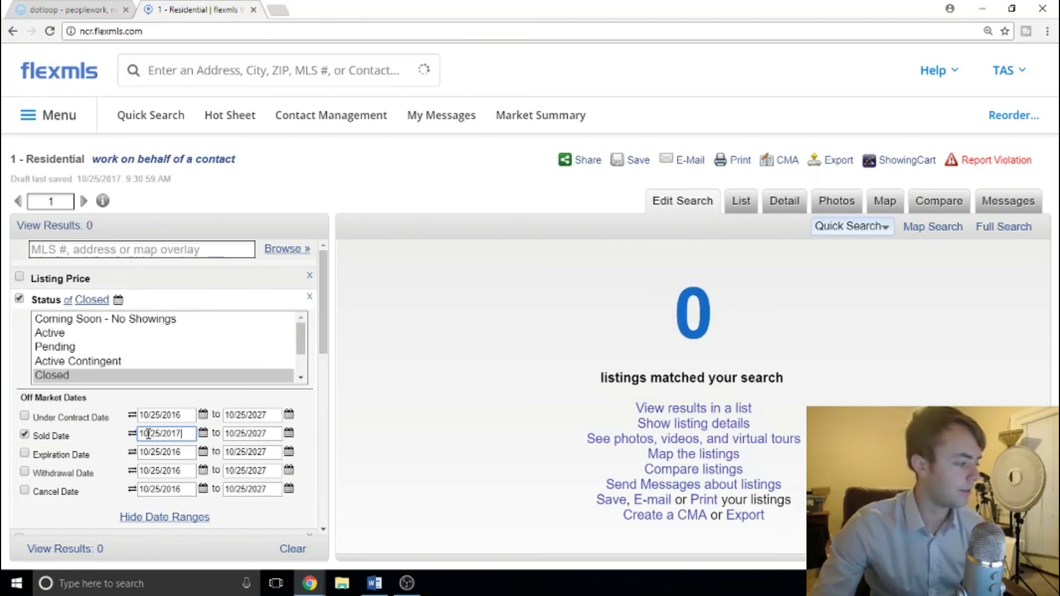
key("Home")
key("Delete")
key("Delete")
type("6")
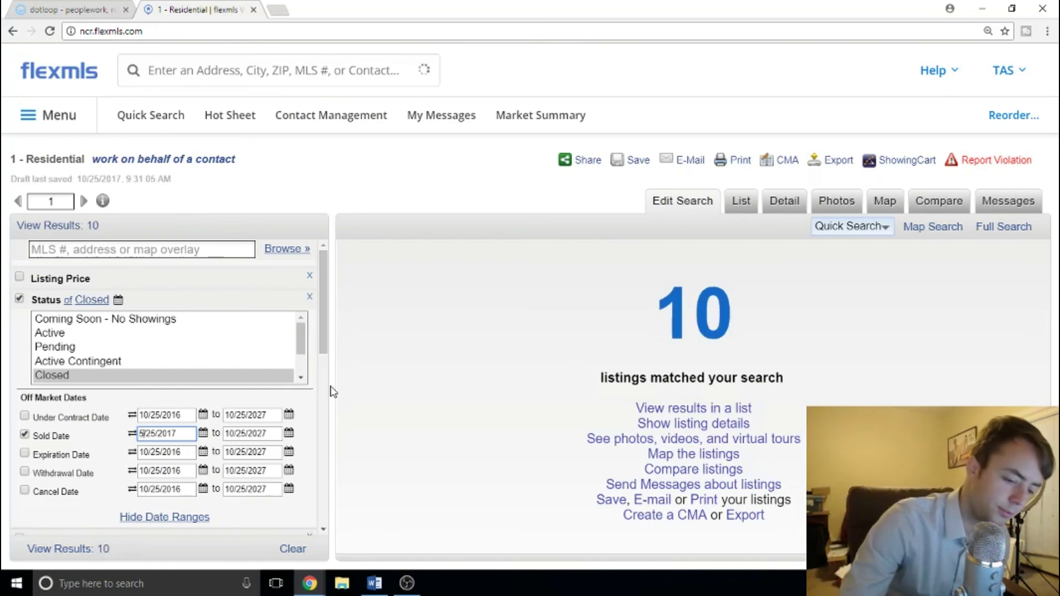
key("BackSpace")
type("5")
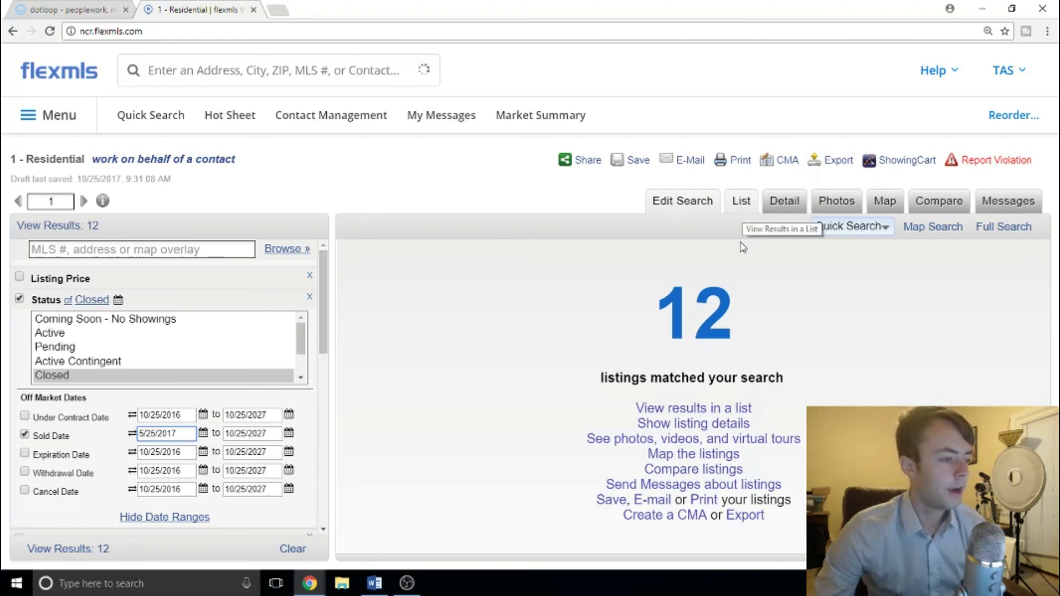
View the closed Devon Park listings as a list and check them against the subject property description in the Word notes
left_click(741, 204)
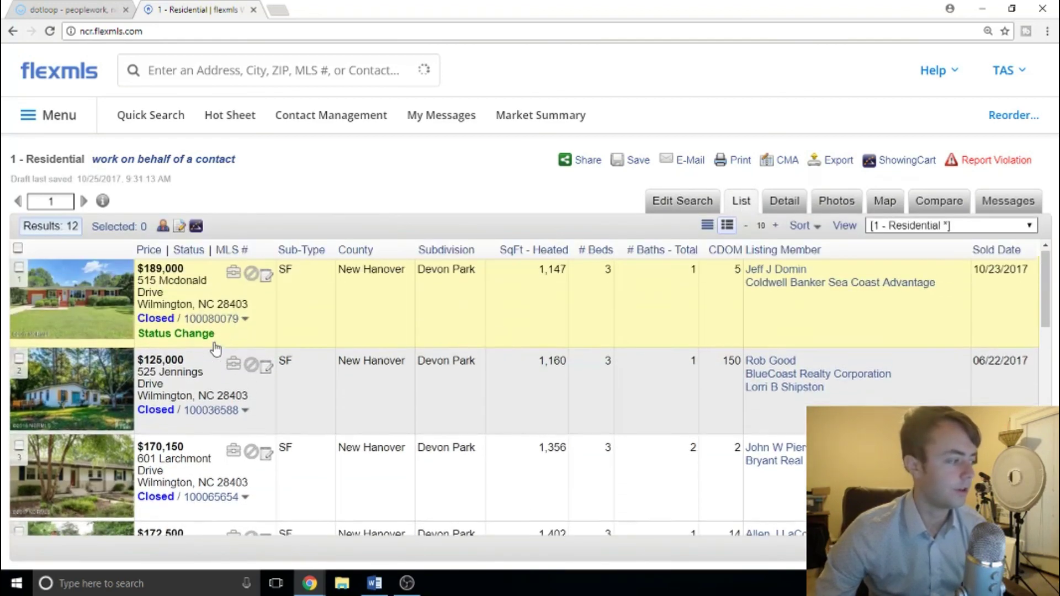
scroll(522, 347, "down", 3)
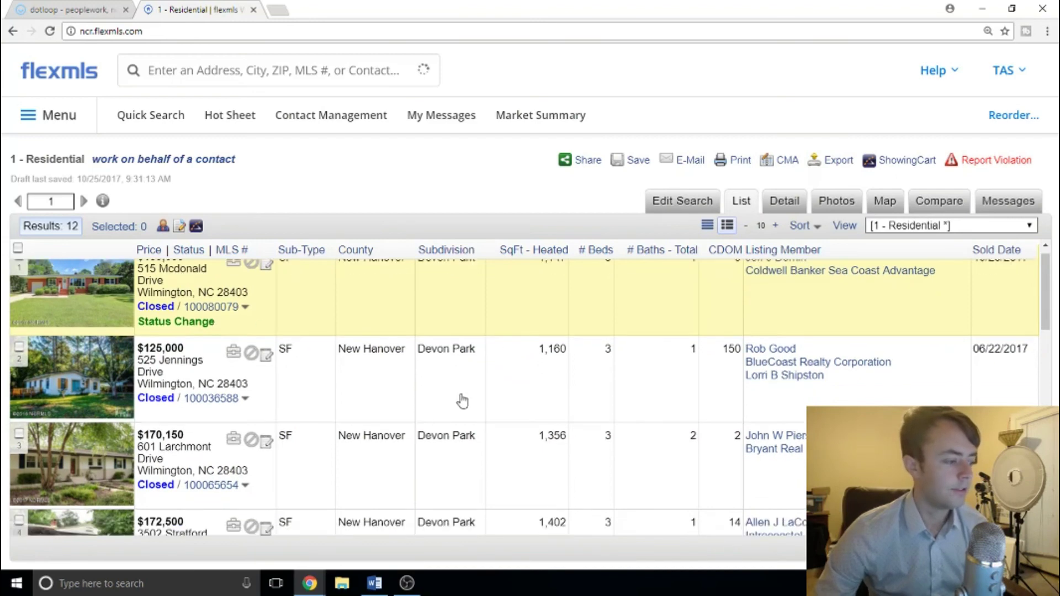
key("alt+Tab")
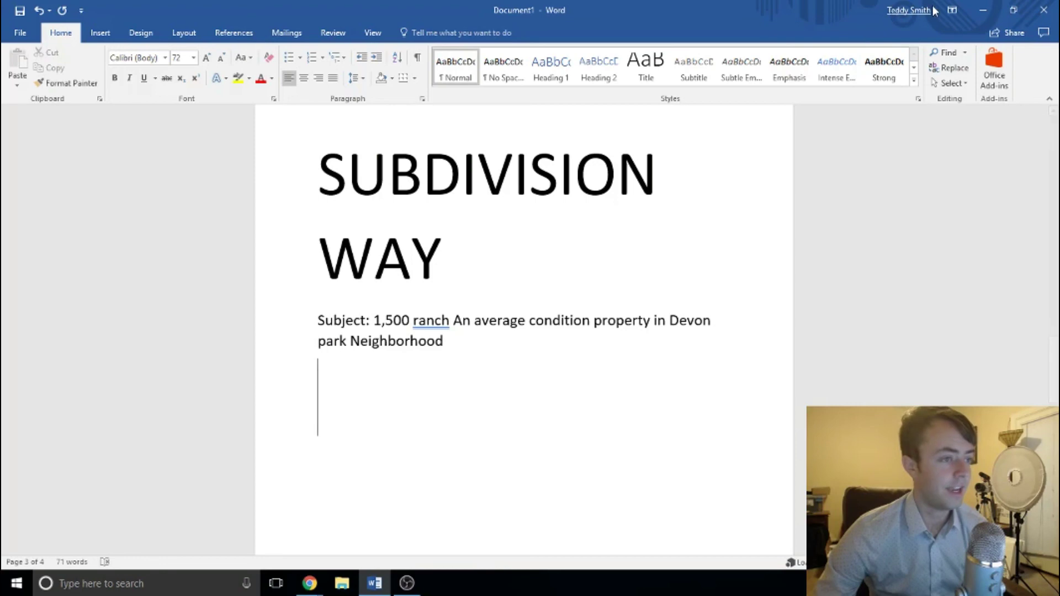
left_click(982, 10)
scroll(188, 396, "up", 3)
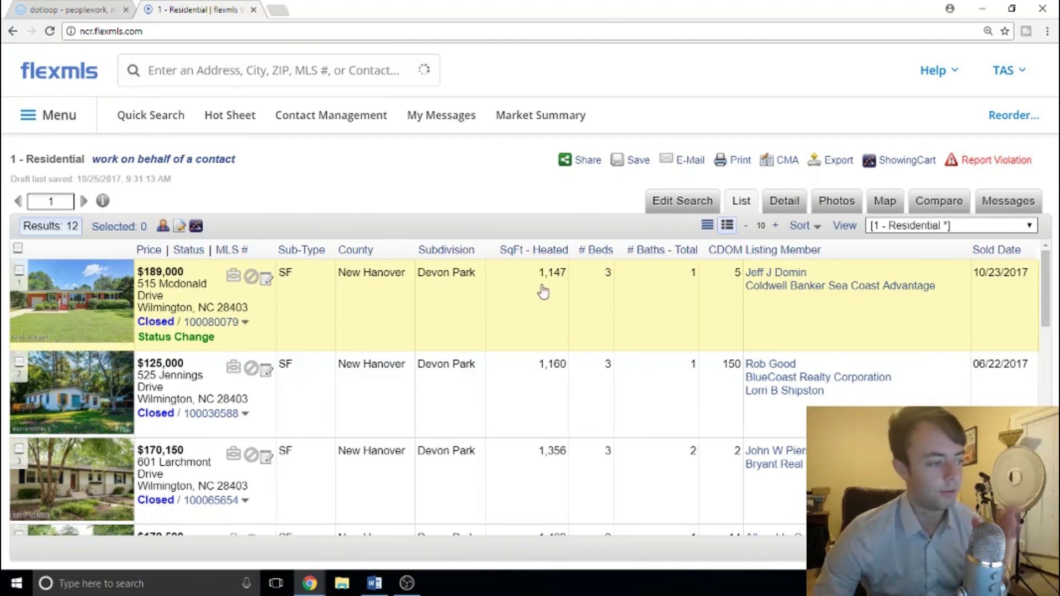
Select the closed listings priced $172,500 and $192,000 as comparables
scroll(543, 292, "down", 3)
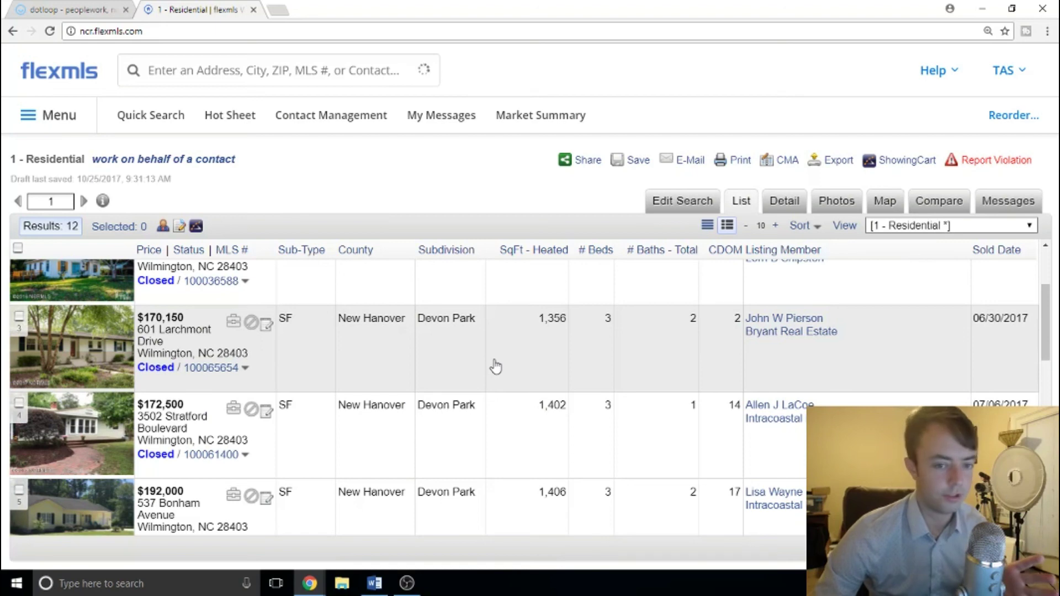
left_click(19, 402)
scroll(505, 339, "down", 1)
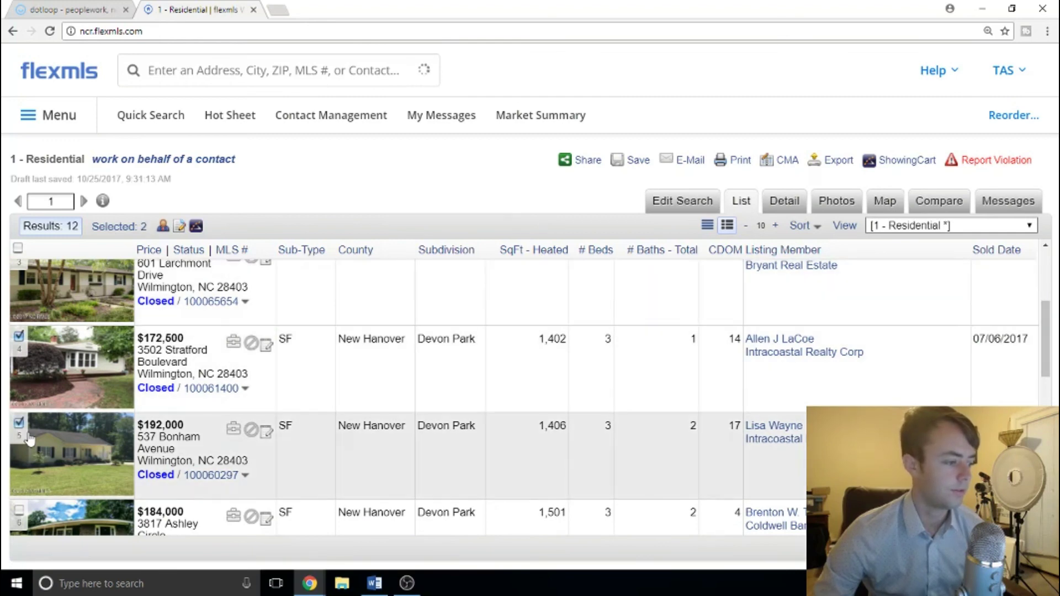
Add the closed listings priced $184,000, $269,500 and $198,000 to the selected comparables
scroll(29, 439, "down", 1)
left_click(21, 444)
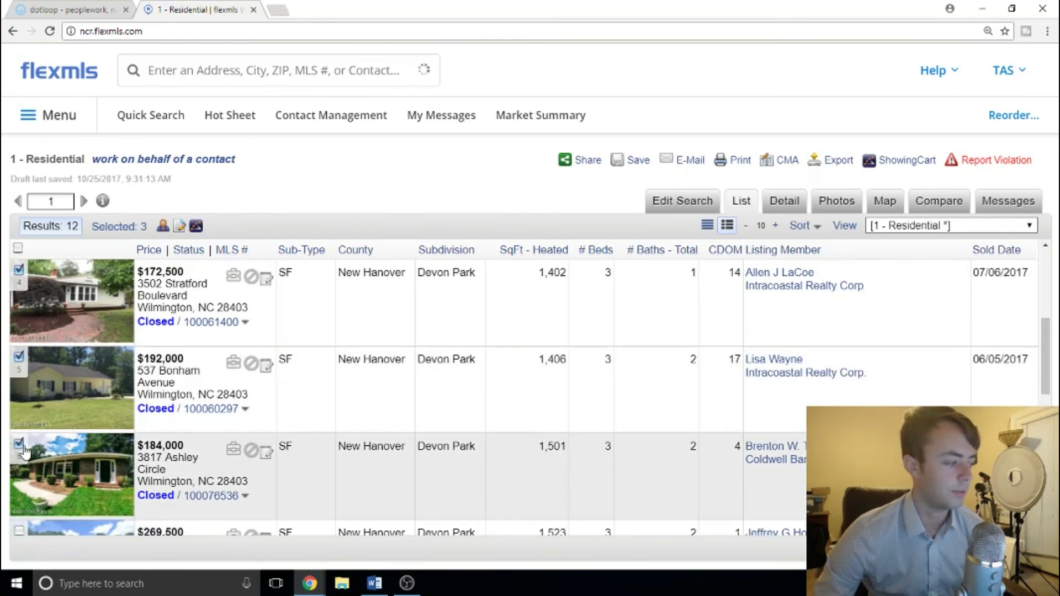
scroll(23, 450, "down", 2)
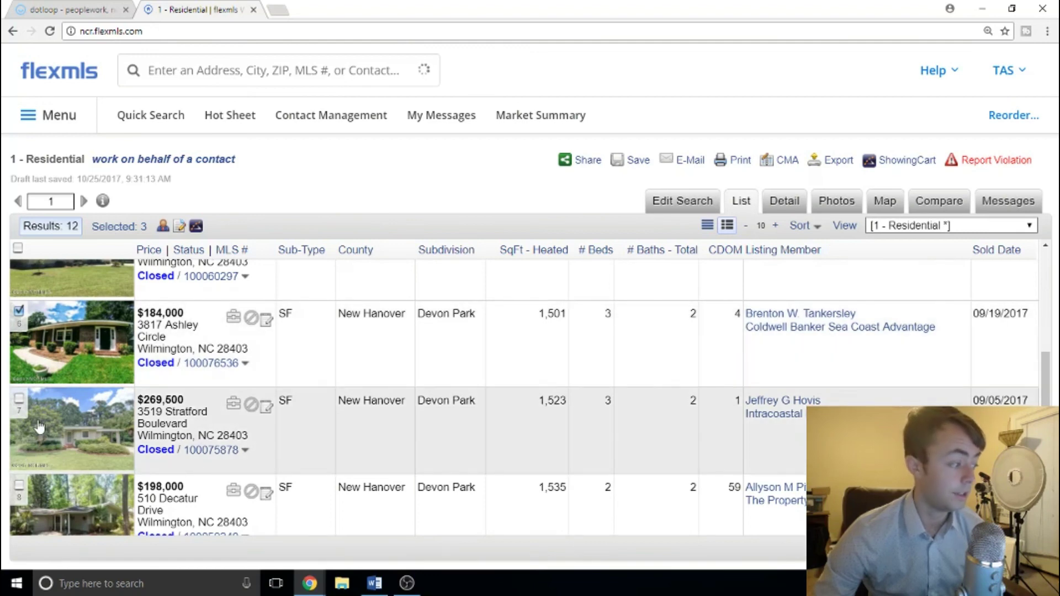
left_click(19, 401)
scroll(124, 467, "down", 1)
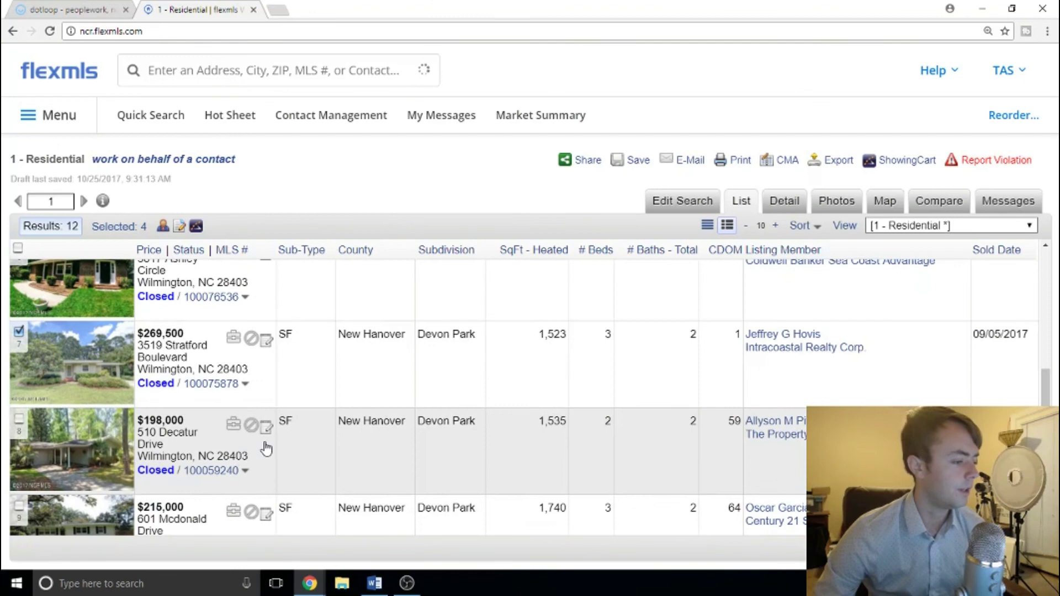
left_click(18, 423)
Compare square footage, beds and baths across the closed listings and deselect the $198,000 two-bedroom listing
scroll(283, 450, "down", 1)
scroll(174, 414, "down", 3)
scroll(183, 428, "up", 5)
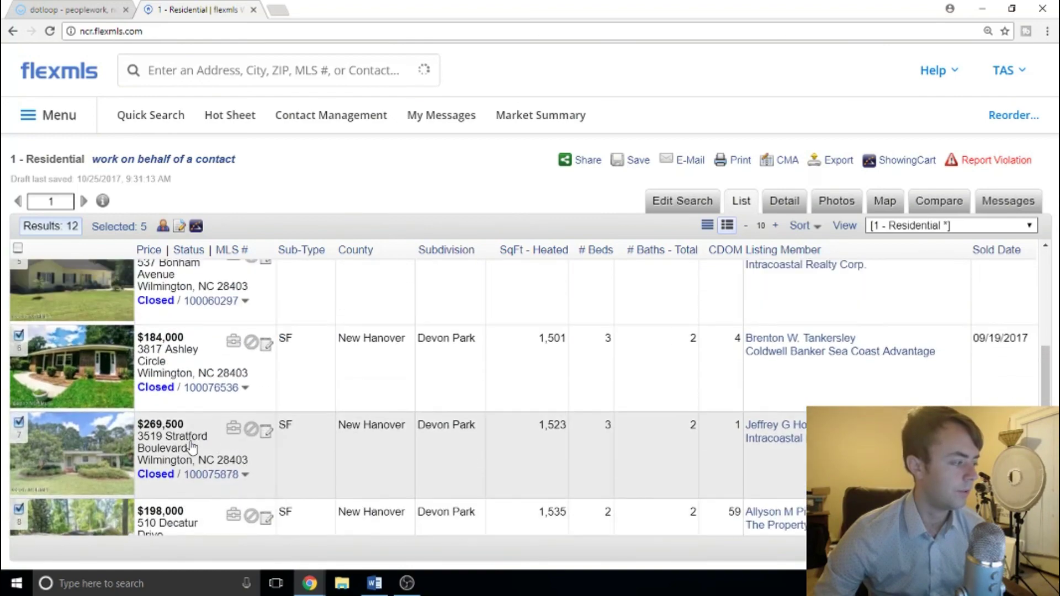
scroll(191, 452, "up", 2)
scroll(199, 458, "down", 1)
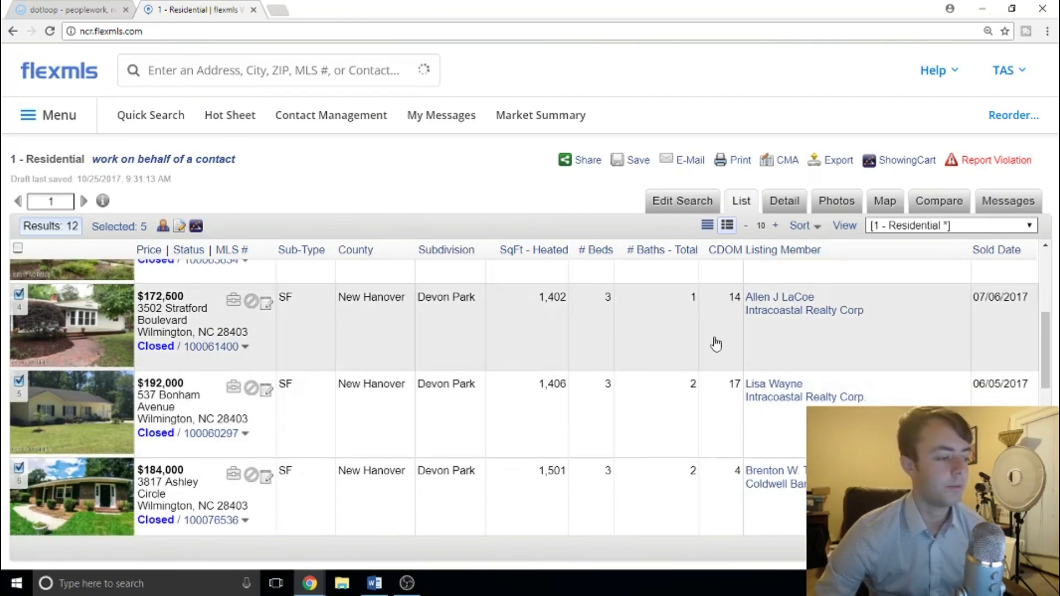
scroll(640, 372, "down", 1)
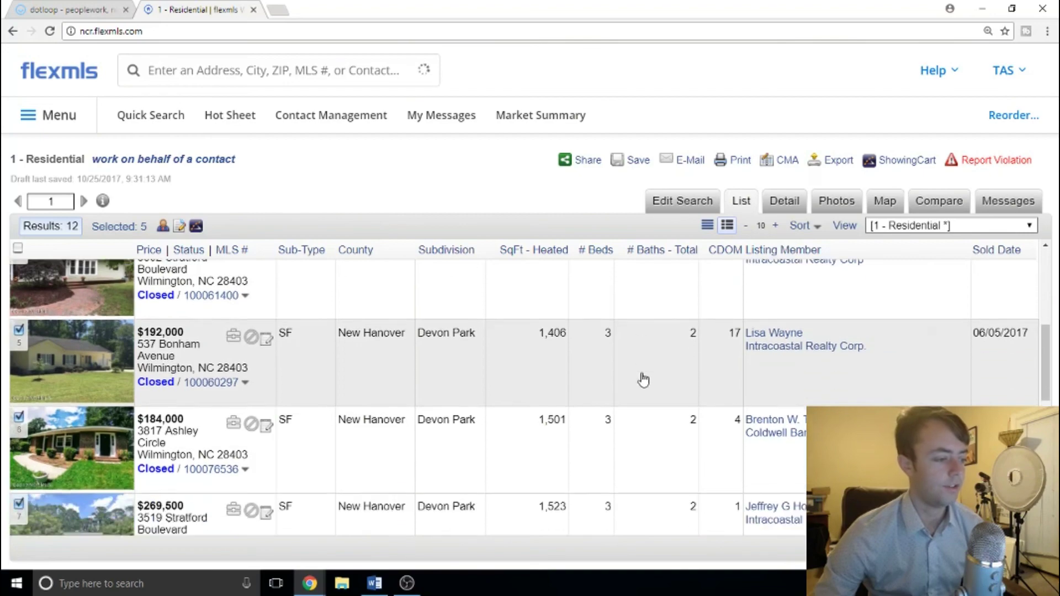
scroll(603, 360, "down", 2)
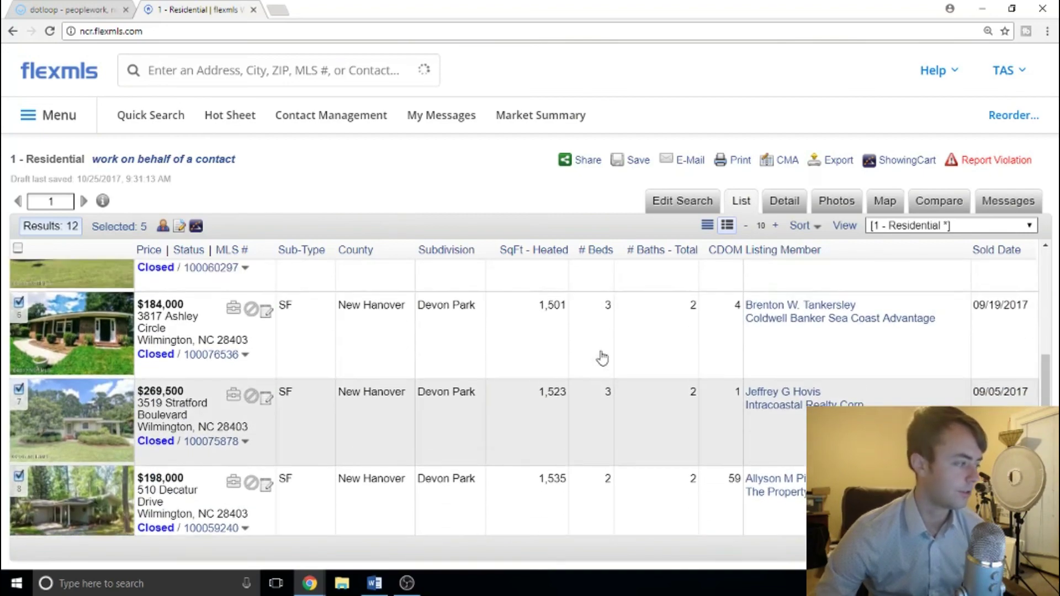
scroll(601, 357, "up", 2)
scroll(610, 360, "down", 1)
scroll(611, 360, "down", 4)
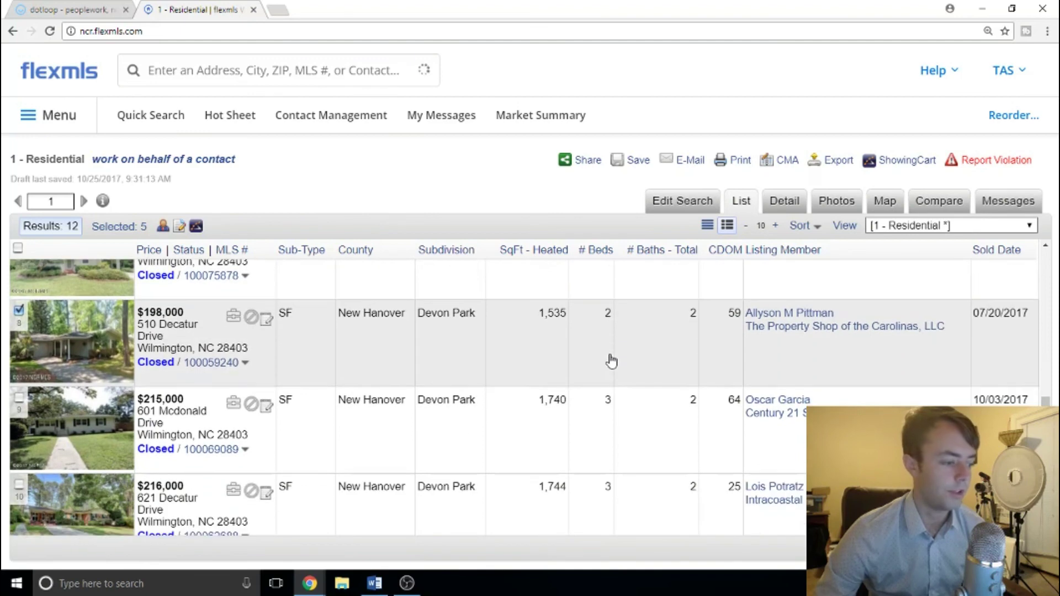
scroll(607, 357, "up", 3)
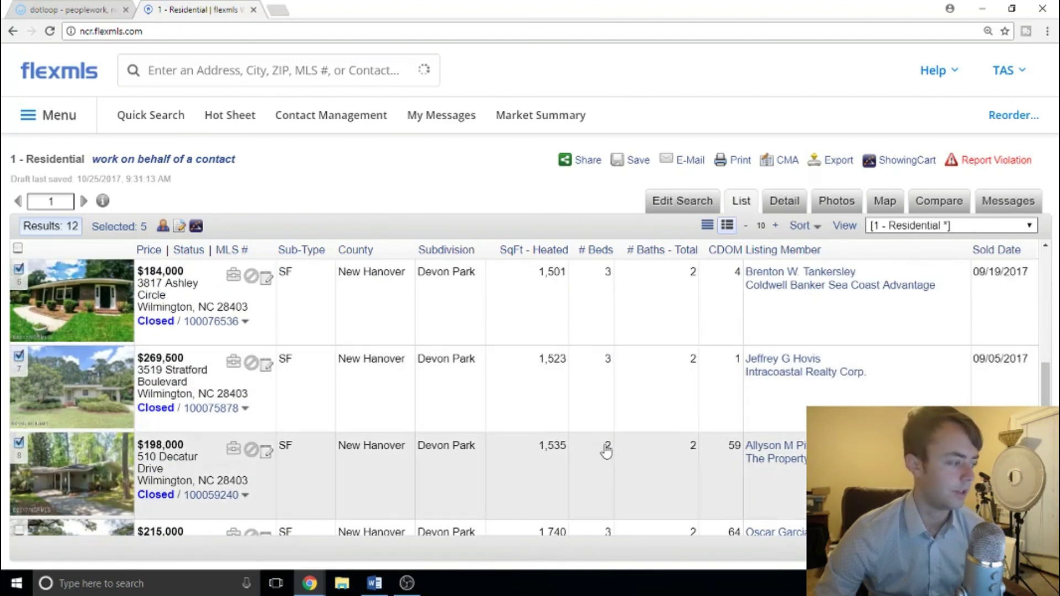
scroll(643, 467, "down", 1)
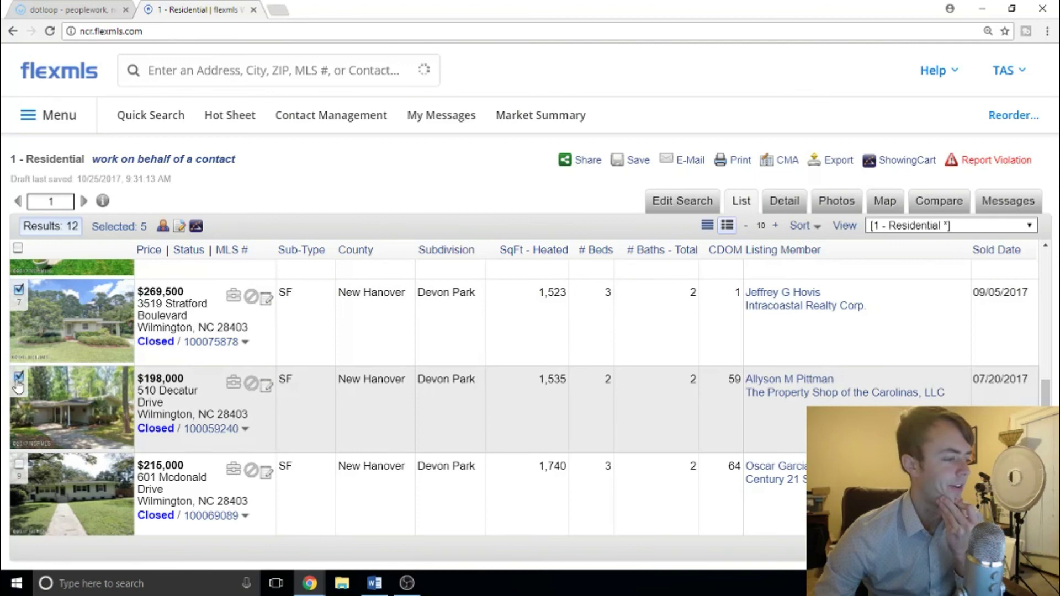
scroll(330, 415, "up", 5)
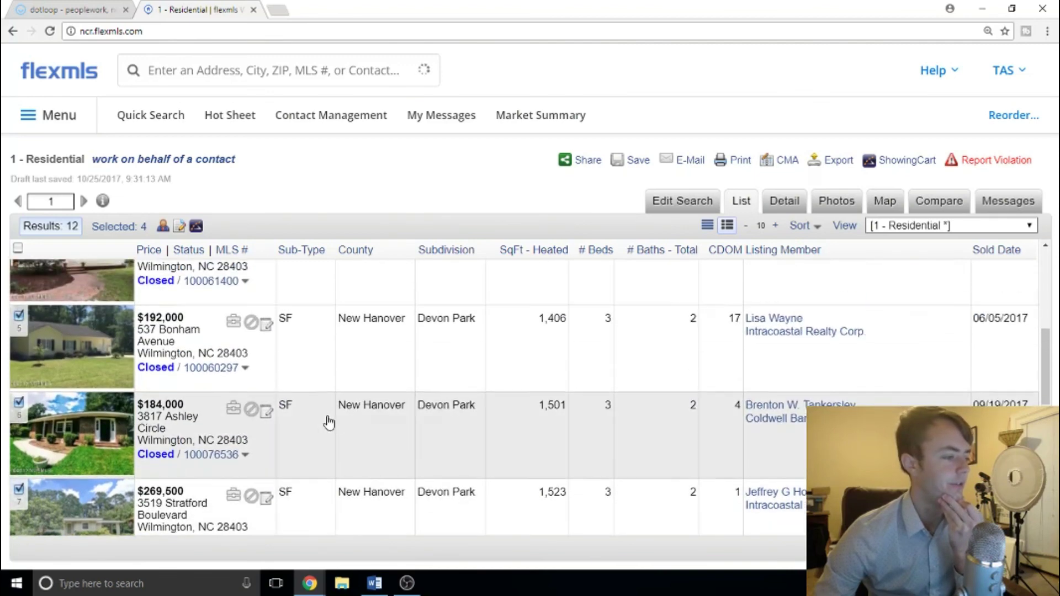
scroll(332, 424, "down", 2)
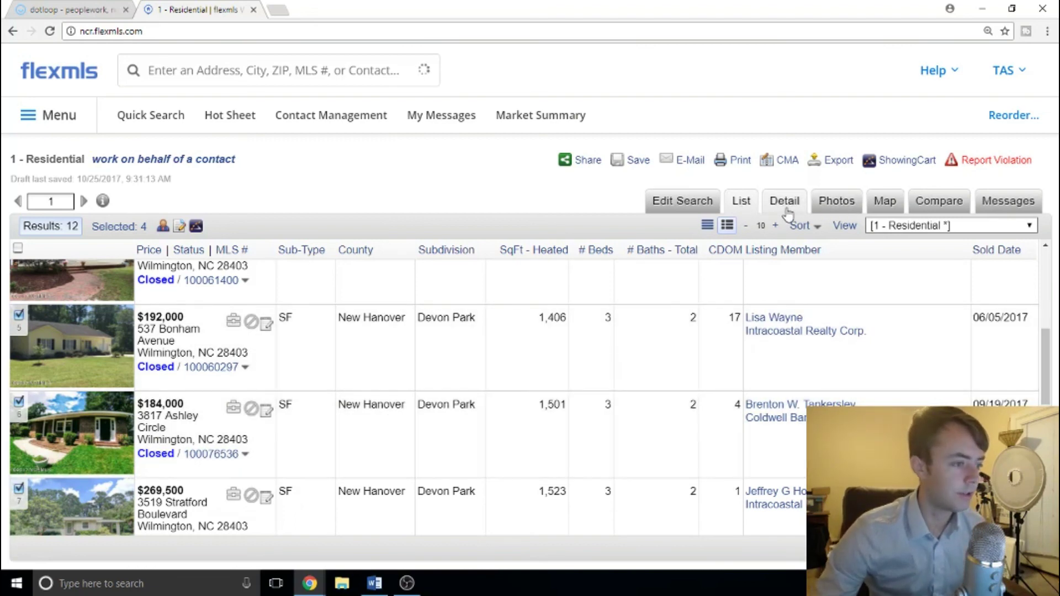
Look at the results in the detail view and return to the list view
left_click(787, 208)
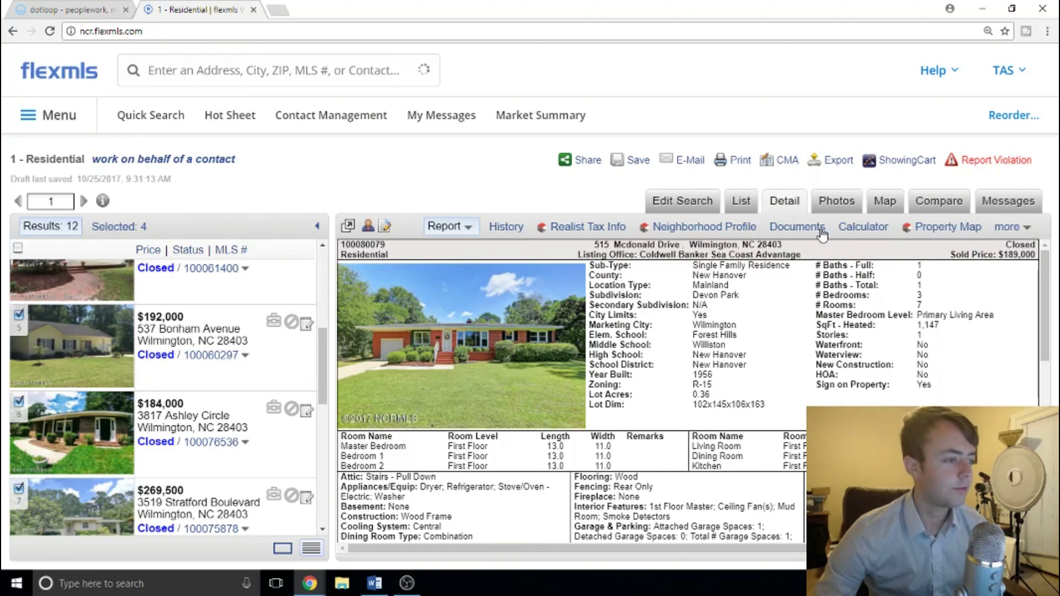
scroll(164, 431, "up", 5)
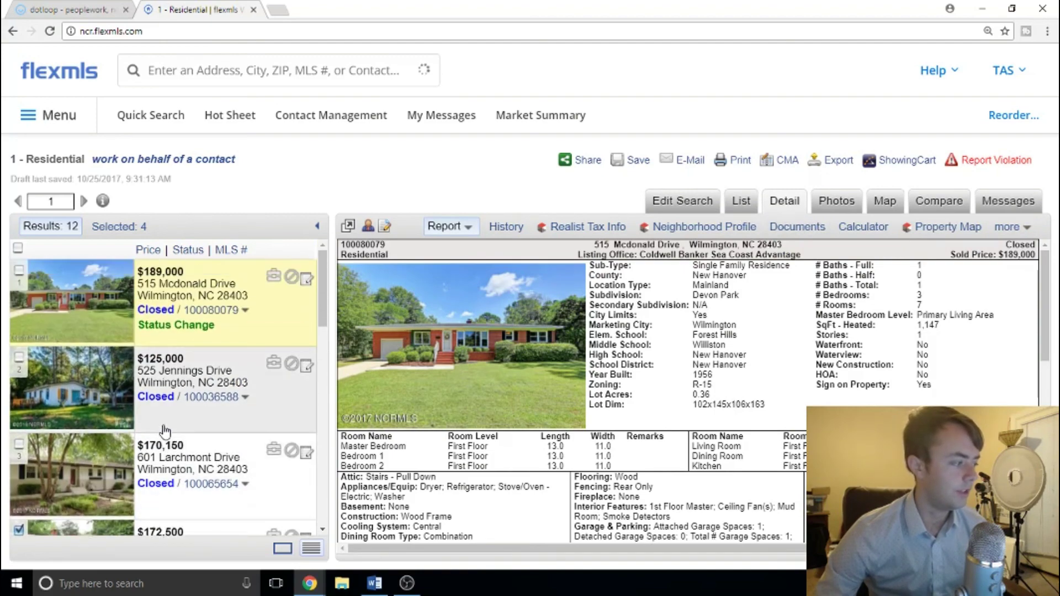
scroll(165, 431, "down", 3)
left_click(740, 201)
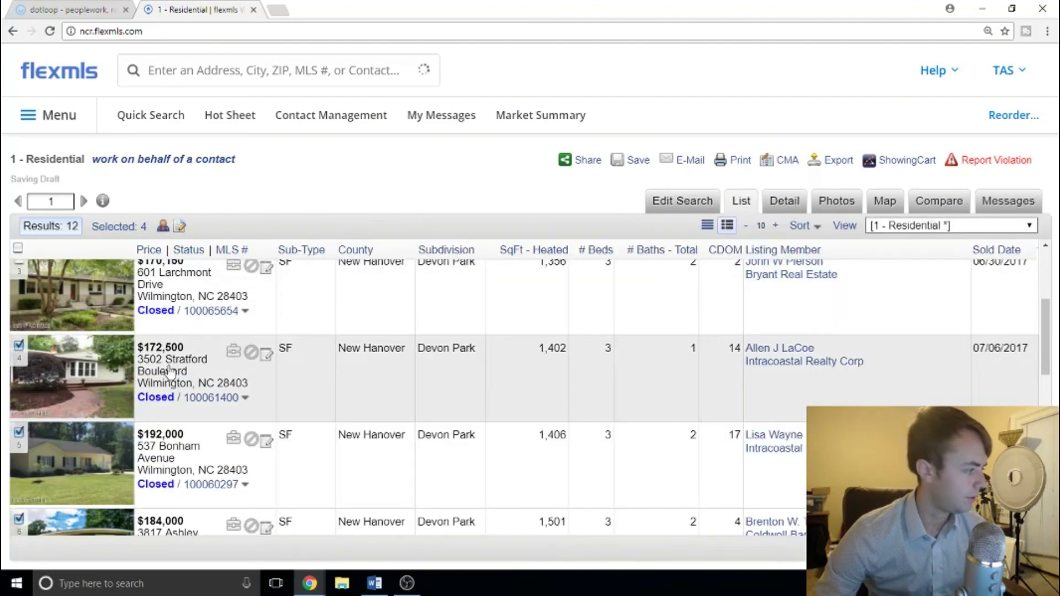
Show only the selected listings briefly, return to all results and check which listings are marked as comparables
left_click(114, 231)
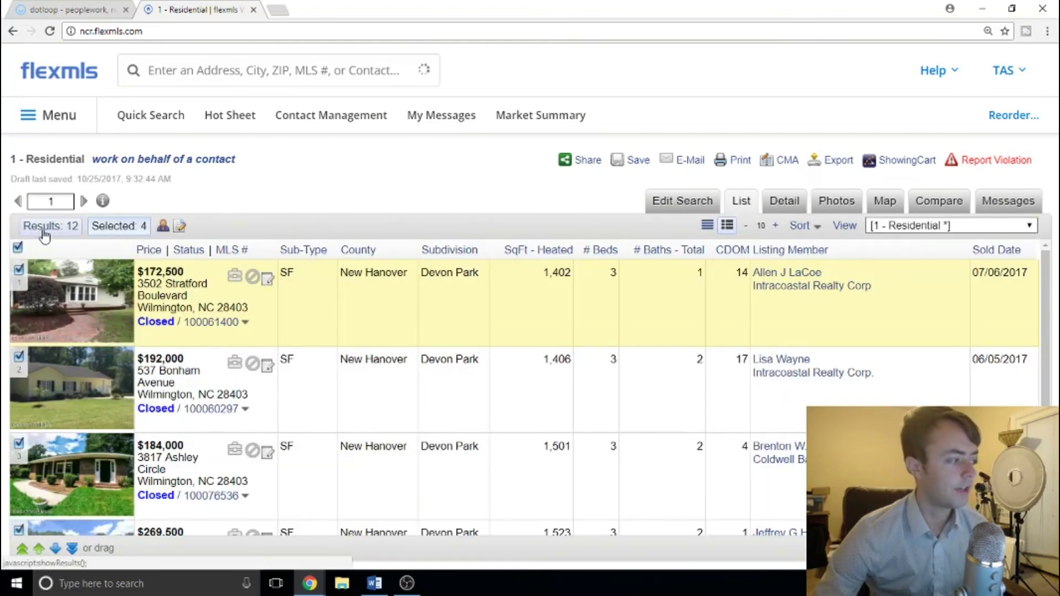
left_click(50, 226)
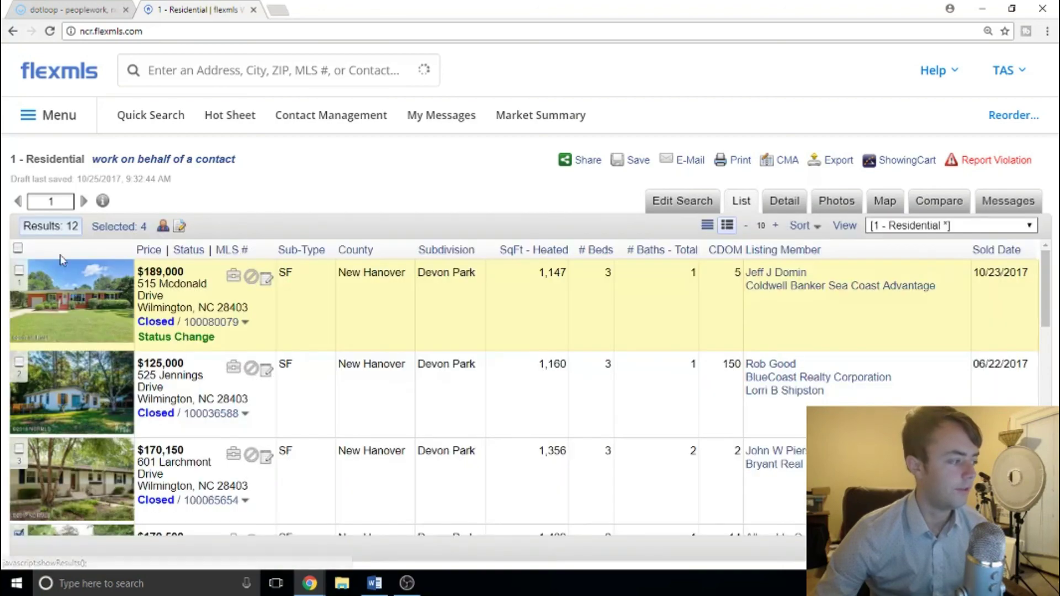
scroll(39, 425, "down", 5)
scroll(39, 425, "down", 1)
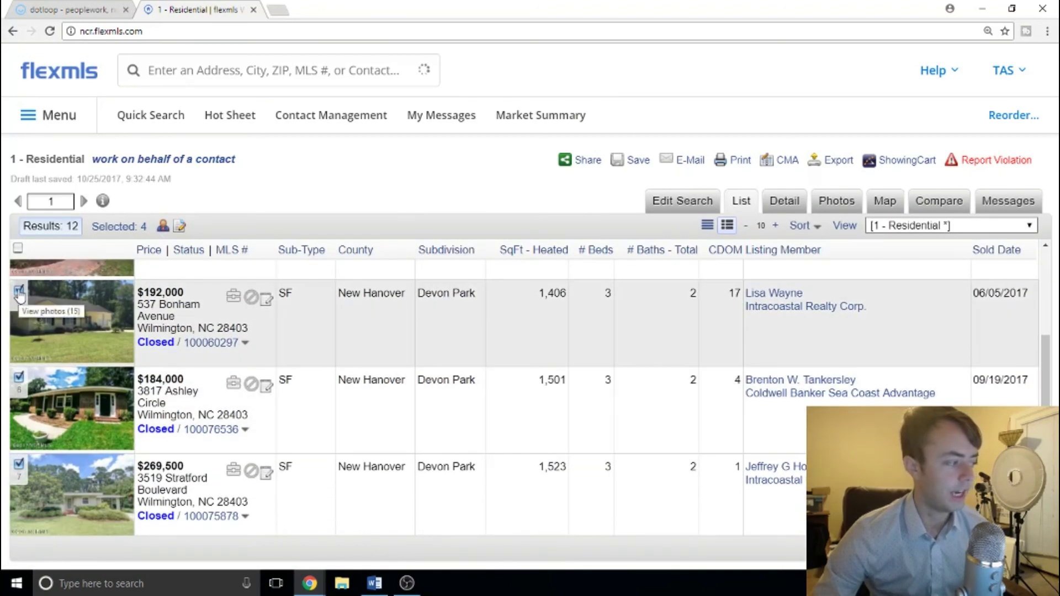
scroll(20, 381, "down", 3)
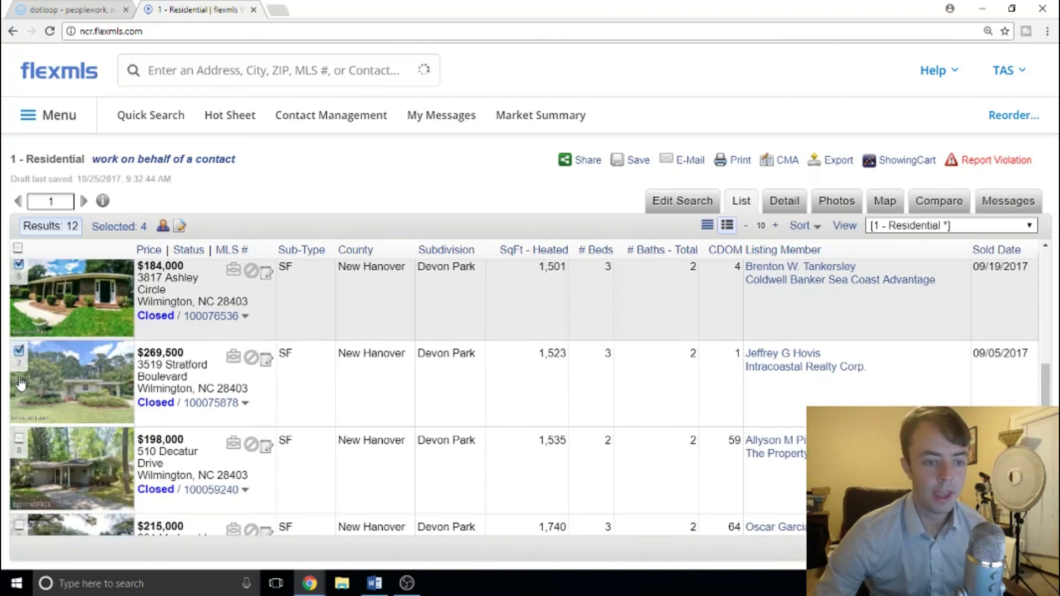
scroll(25, 350, "up", 3)
scroll(25, 350, "up", 5)
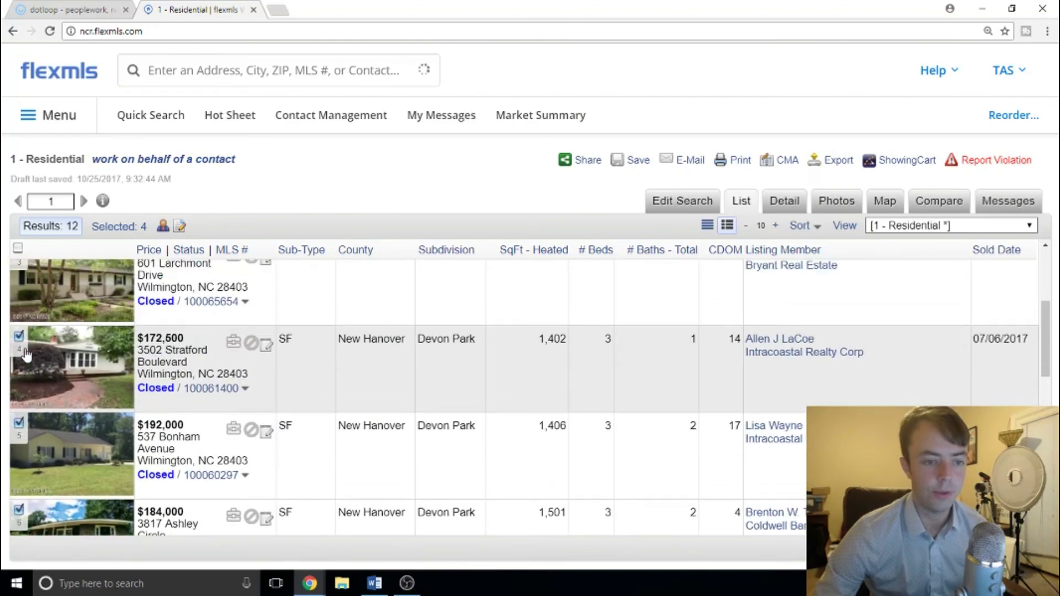
scroll(32, 369, "down", 3)
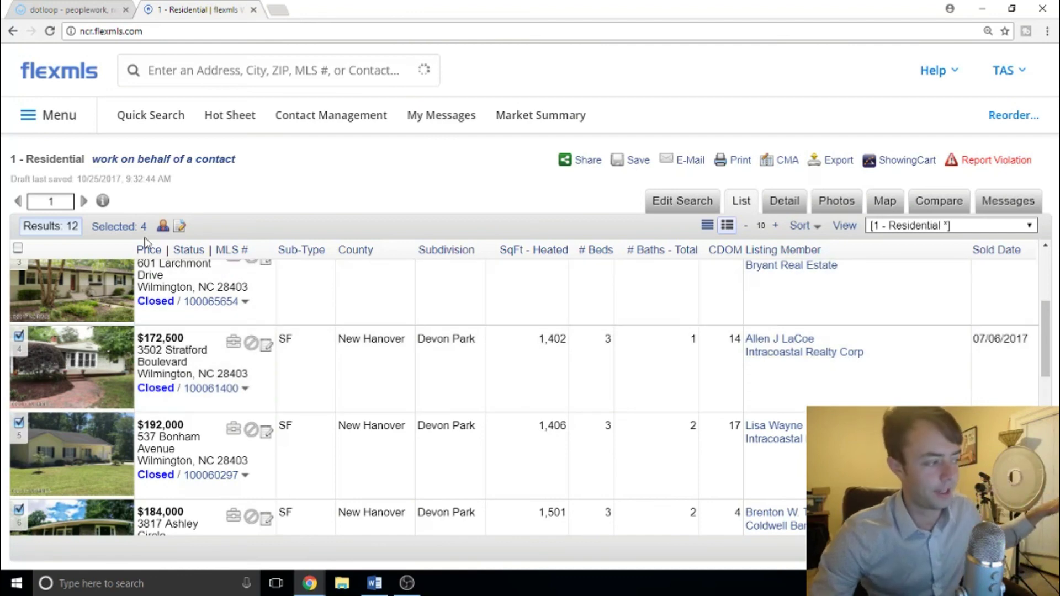
Filter the list to the selected listings and review their prices, sizes and sold dates
left_click(114, 226)
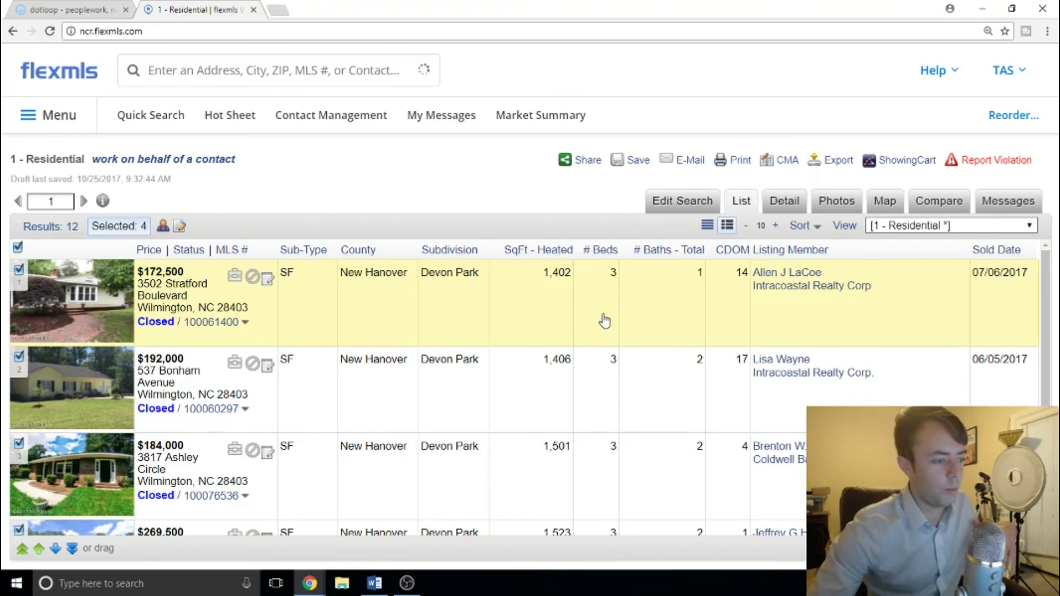
scroll(607, 331, "down", 2)
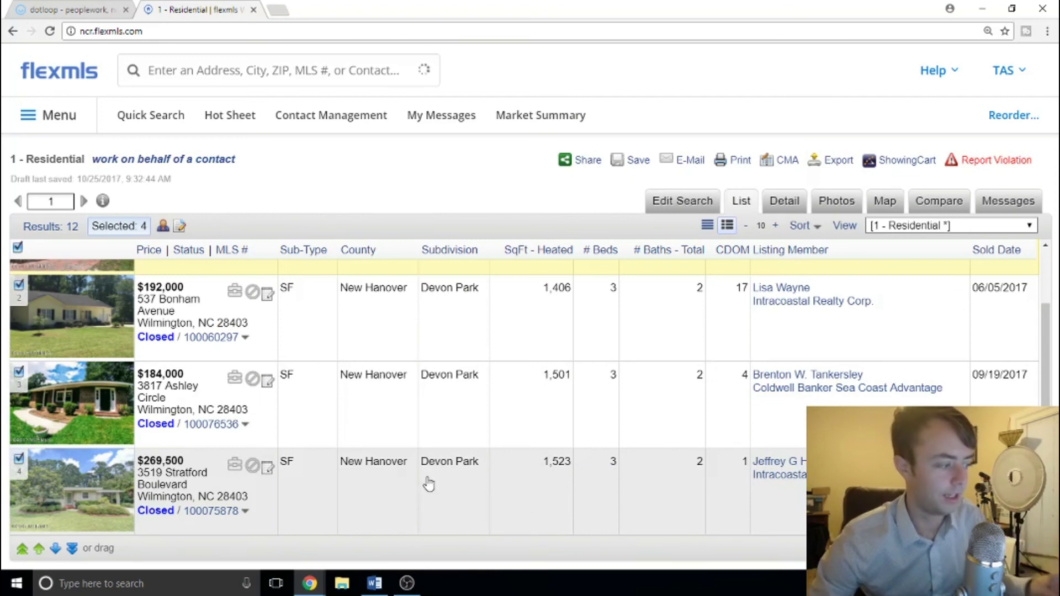
scroll(220, 500, "up", 2)
scroll(144, 480, "down", 2)
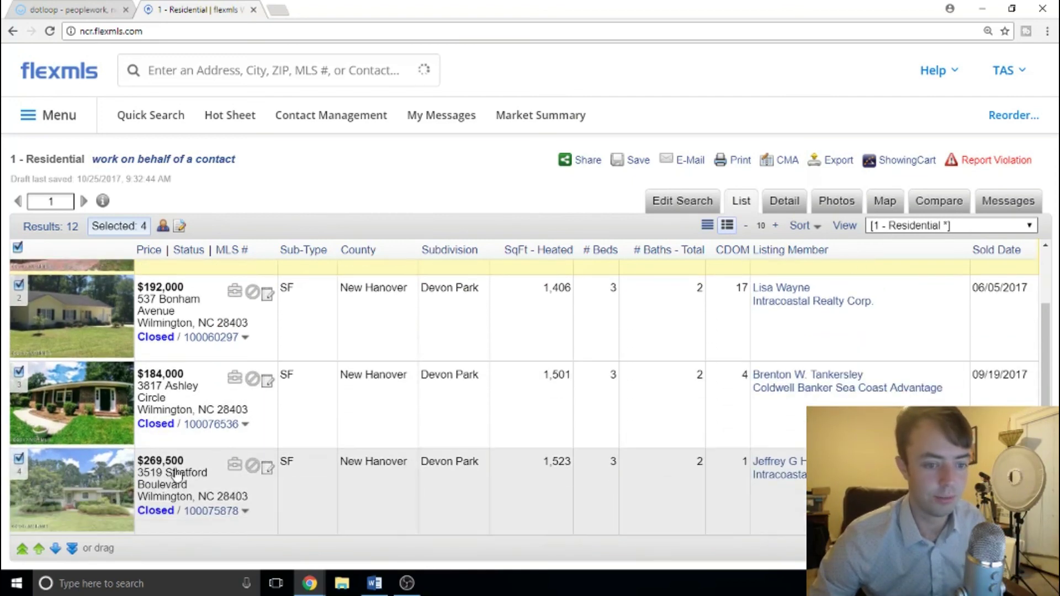
scroll(138, 464, "up", 2)
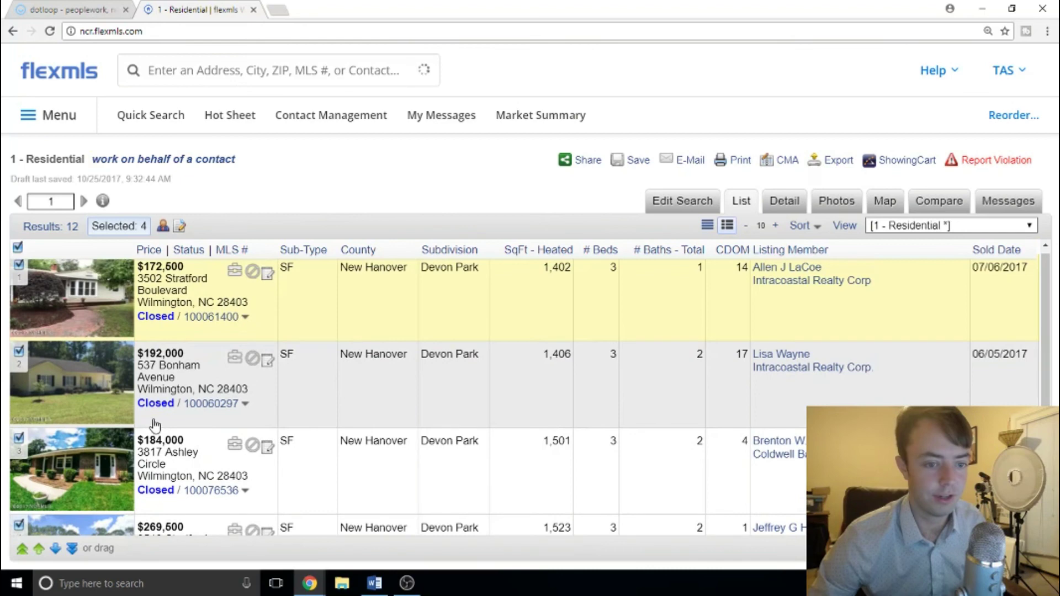
scroll(210, 331, "up", 1)
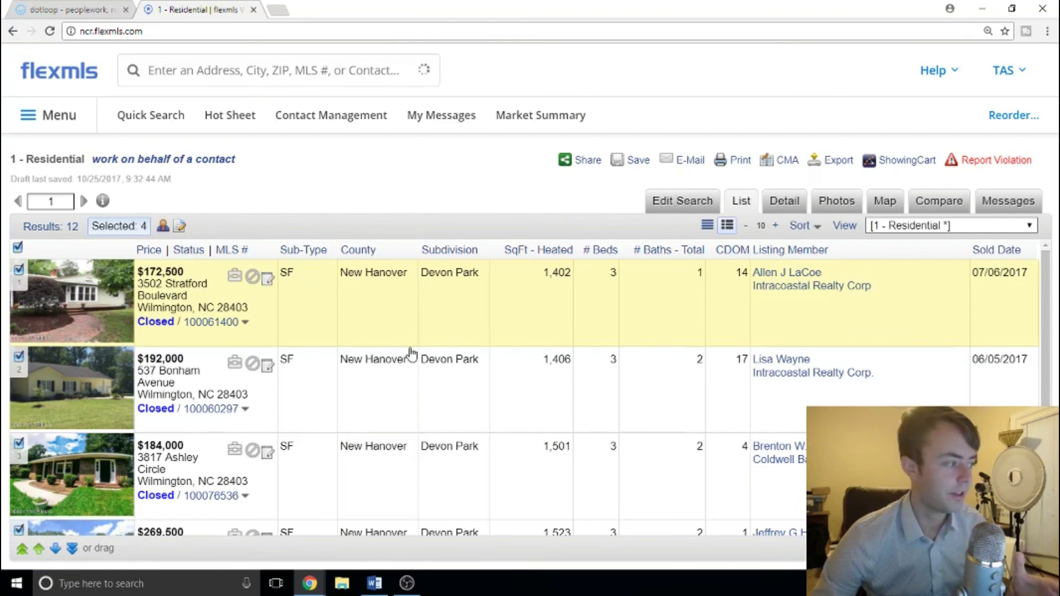
Look through the photos of the selected listings priced $172,500, $192,000, $184,000 and $269,500
left_click(837, 202)
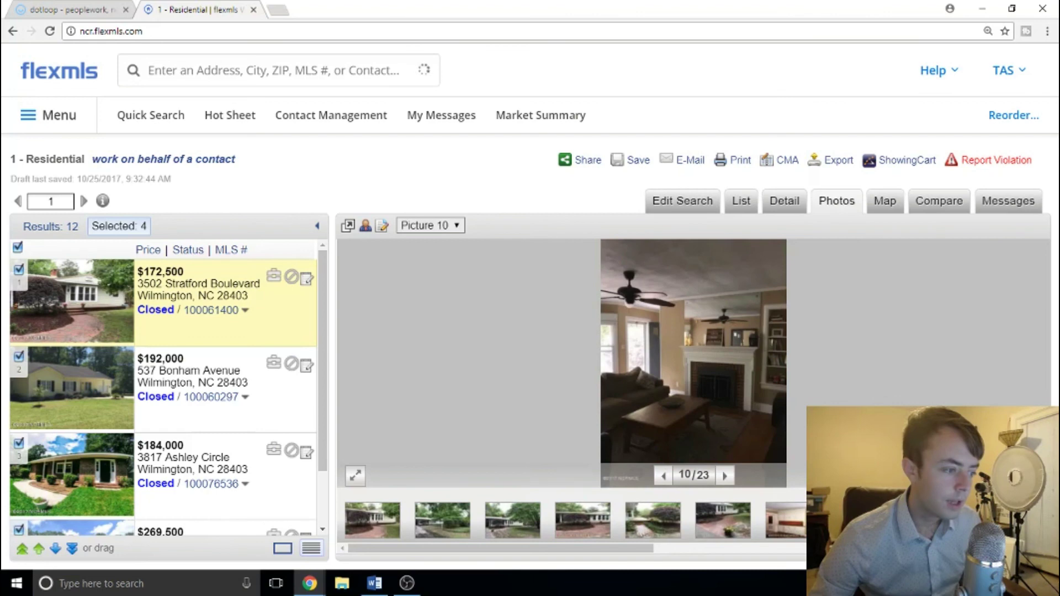
left_click(160, 411)
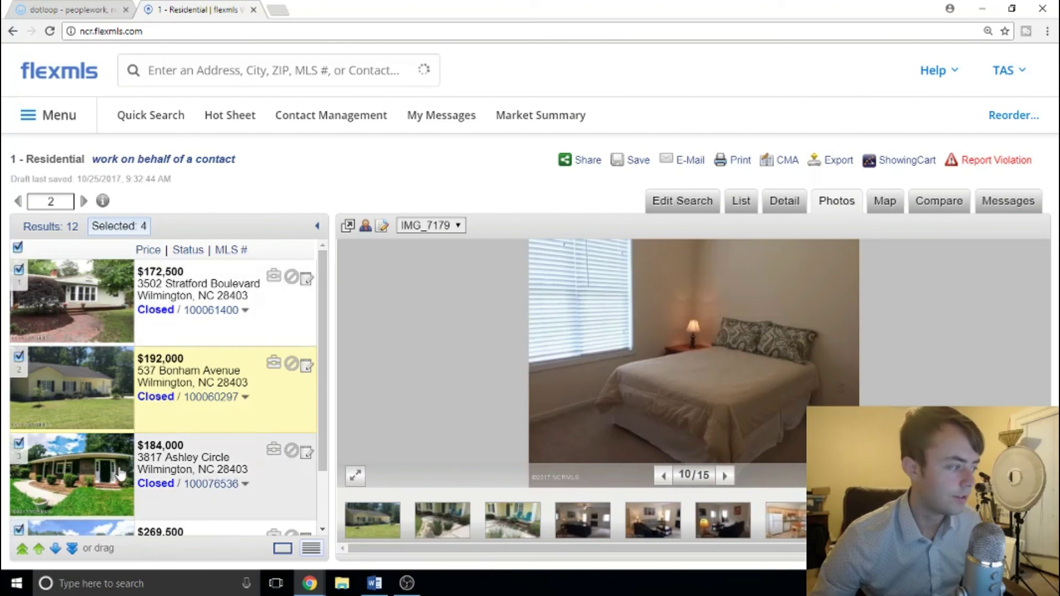
left_click(92, 466)
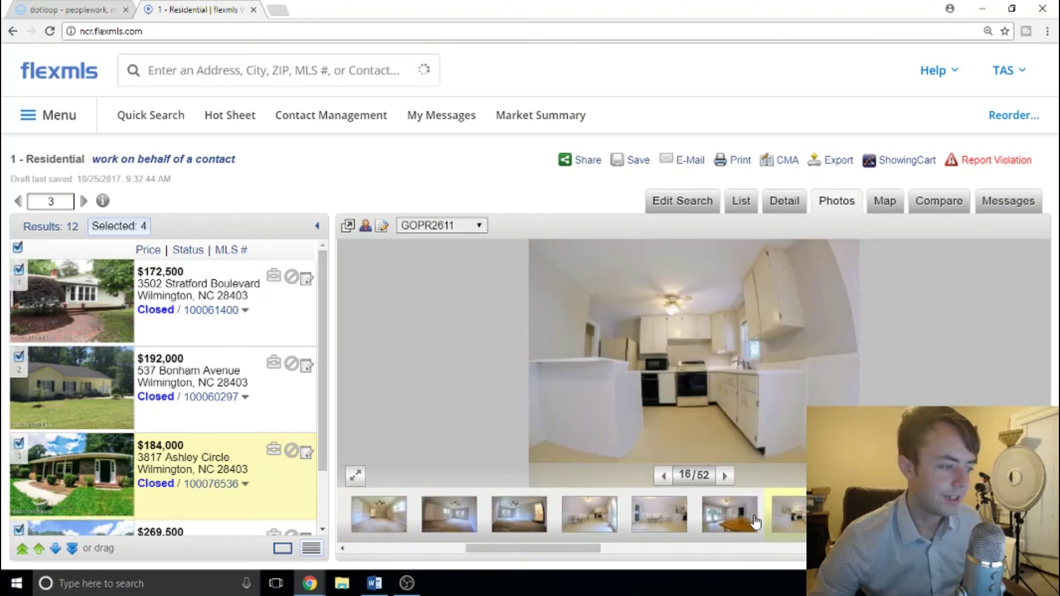
scroll(37, 412, "down", 2)
left_click(82, 491)
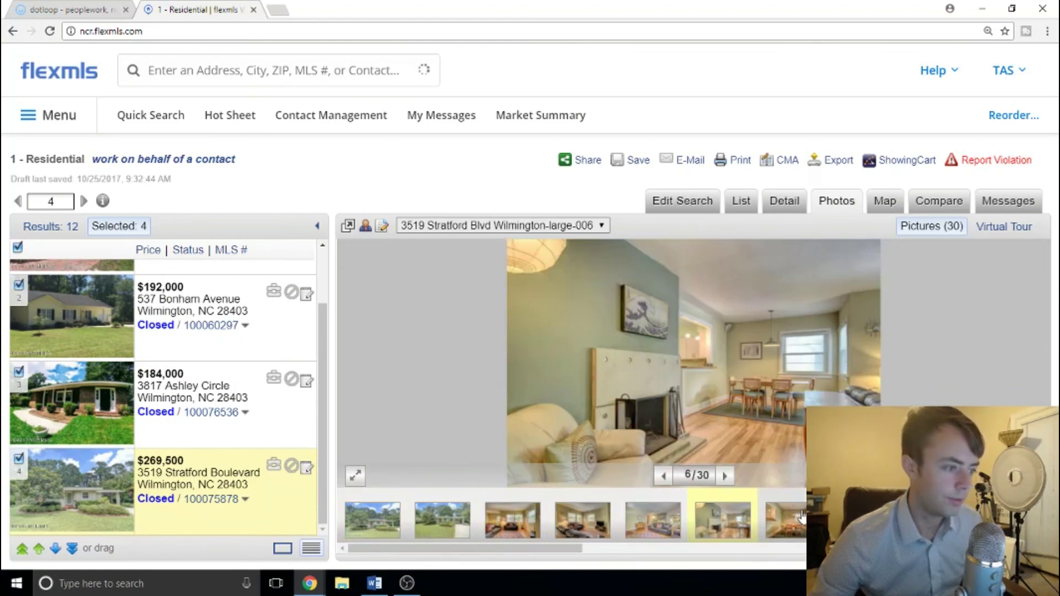
Read the detail report and marketing remarks of the $269,500 listing and remove it from the selected comparables
left_click(784, 201)
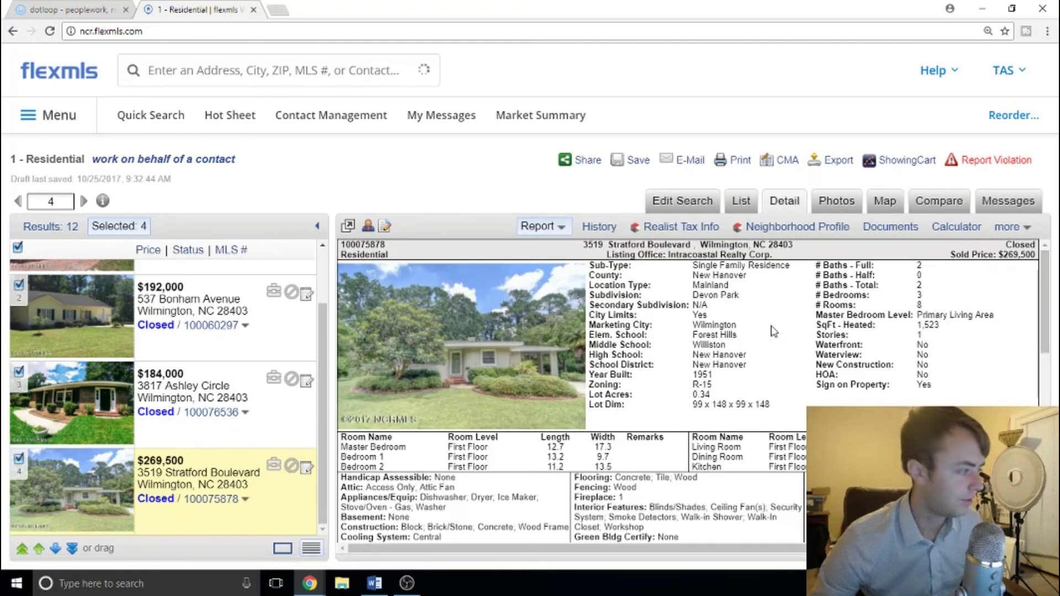
scroll(778, 352, "down", 10)
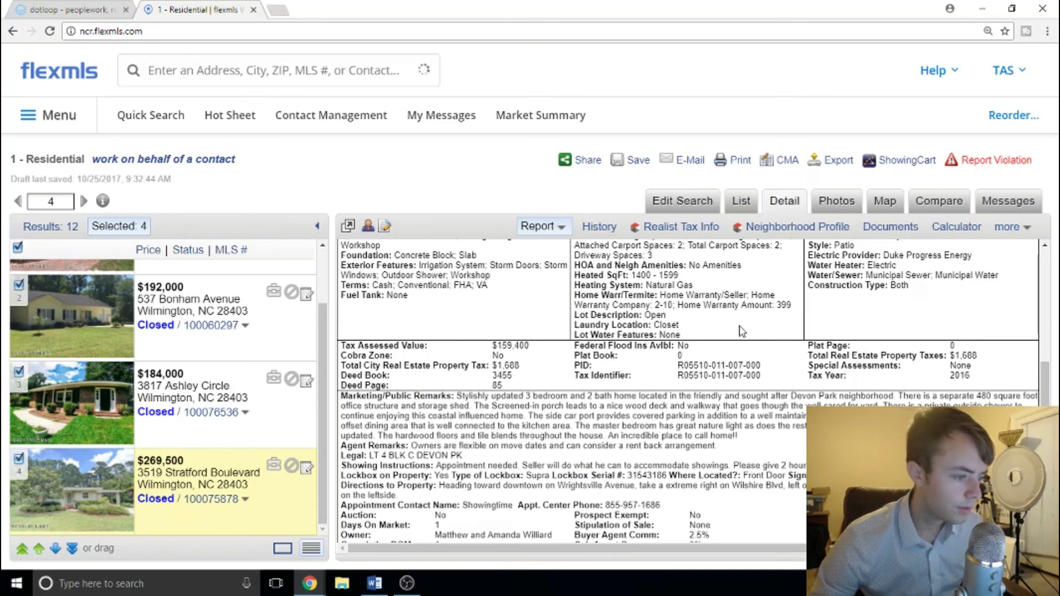
left_click_drag(926, 396, 465, 397)
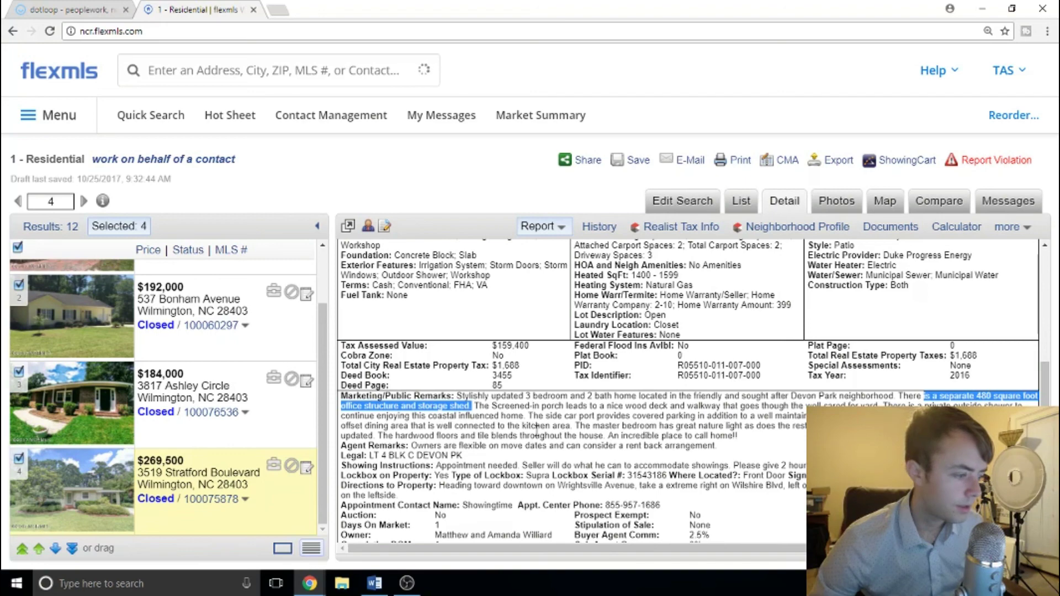
scroll(538, 444, "down", 1)
scroll(540, 448, "down", 1)
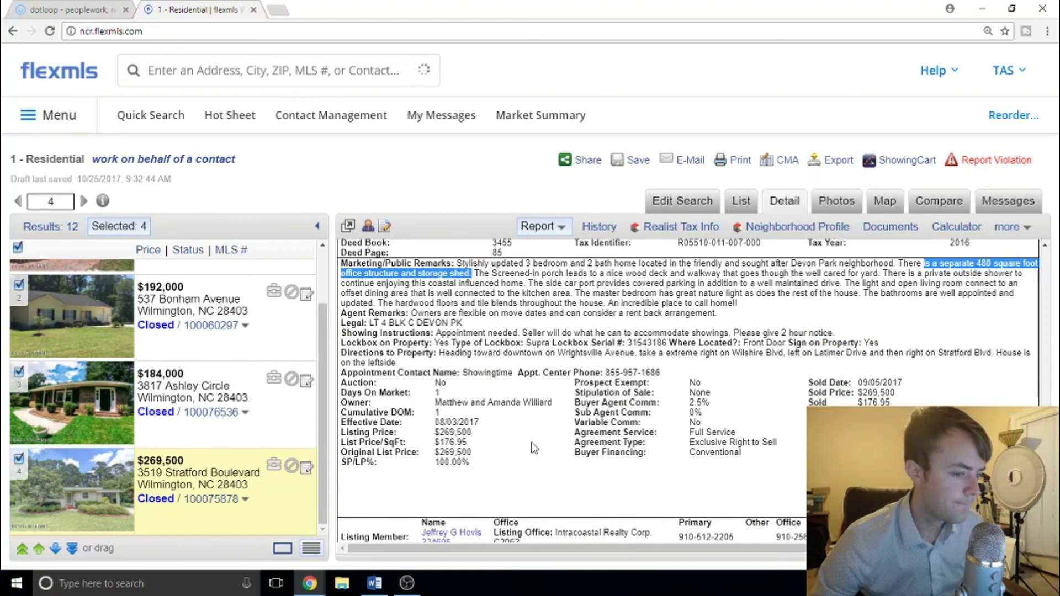
left_click(19, 463)
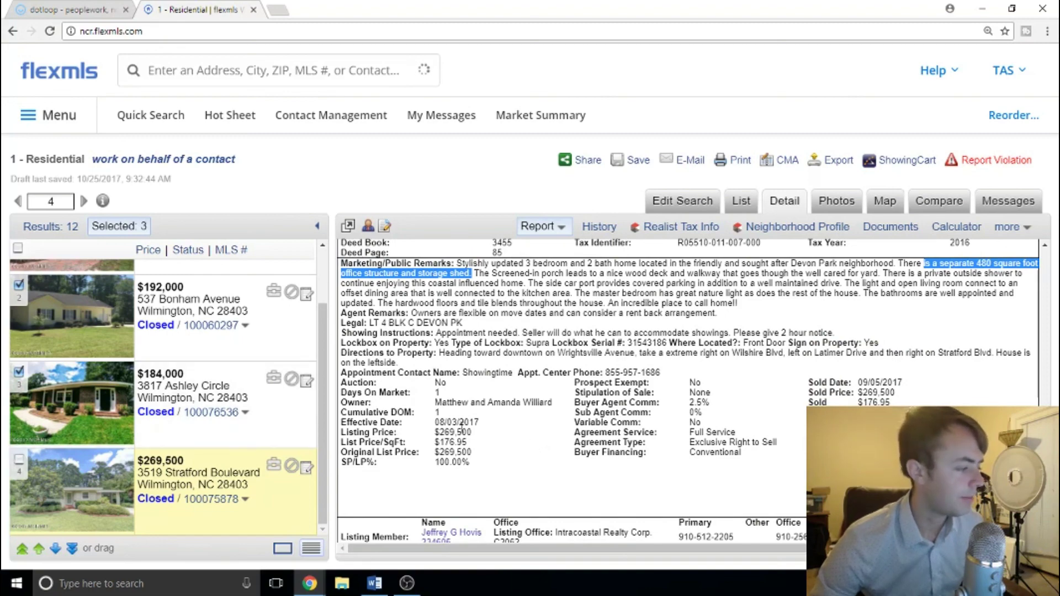
Review the three remaining selected comparables and check which CMA report options are available for them
scroll(199, 376, "up", 1)
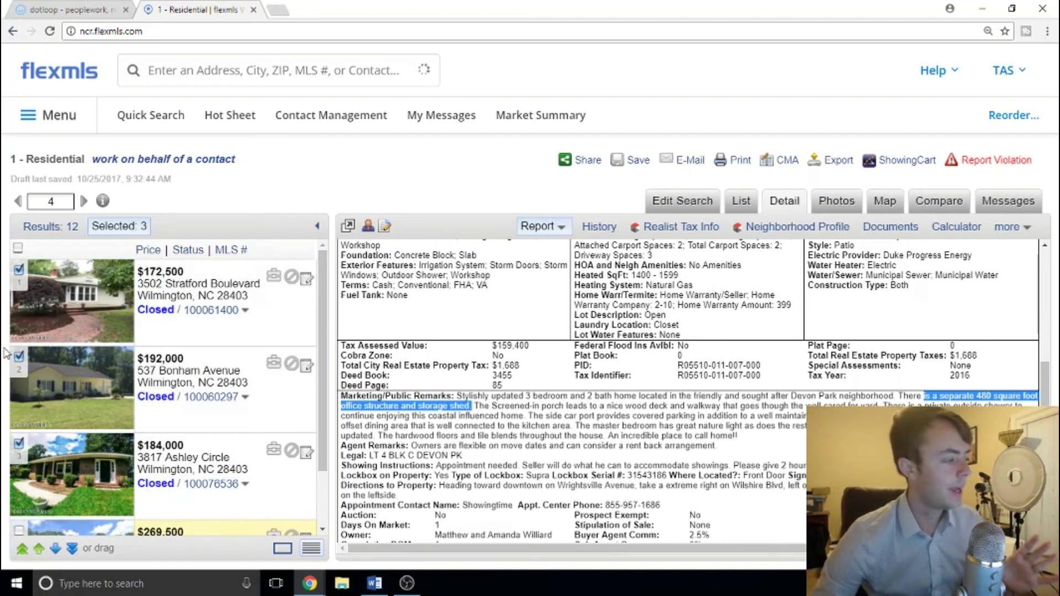
scroll(149, 373, "down", 1)
scroll(152, 375, "up", 1)
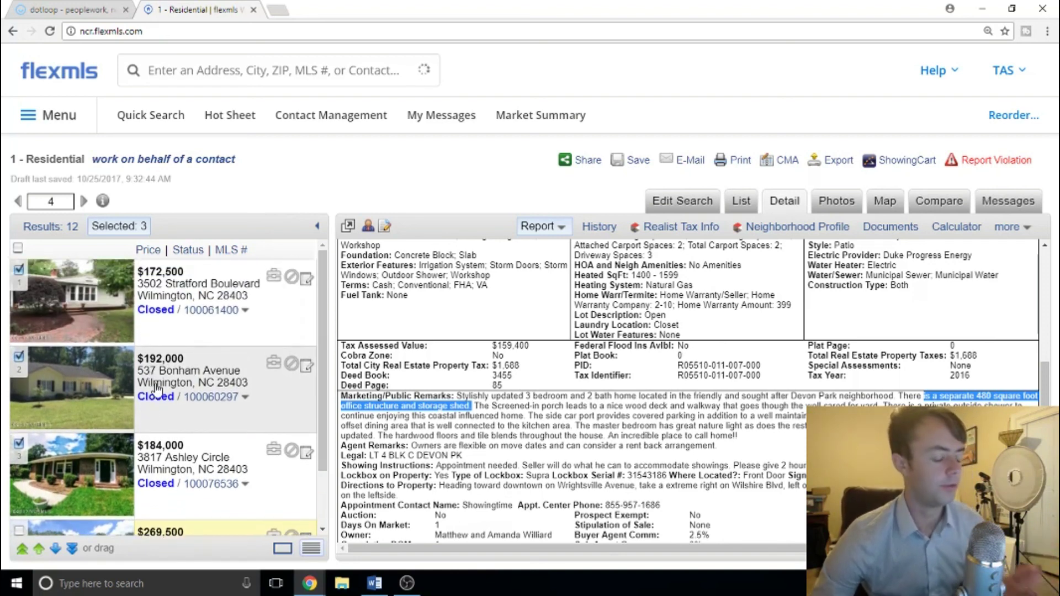
left_click(787, 161)
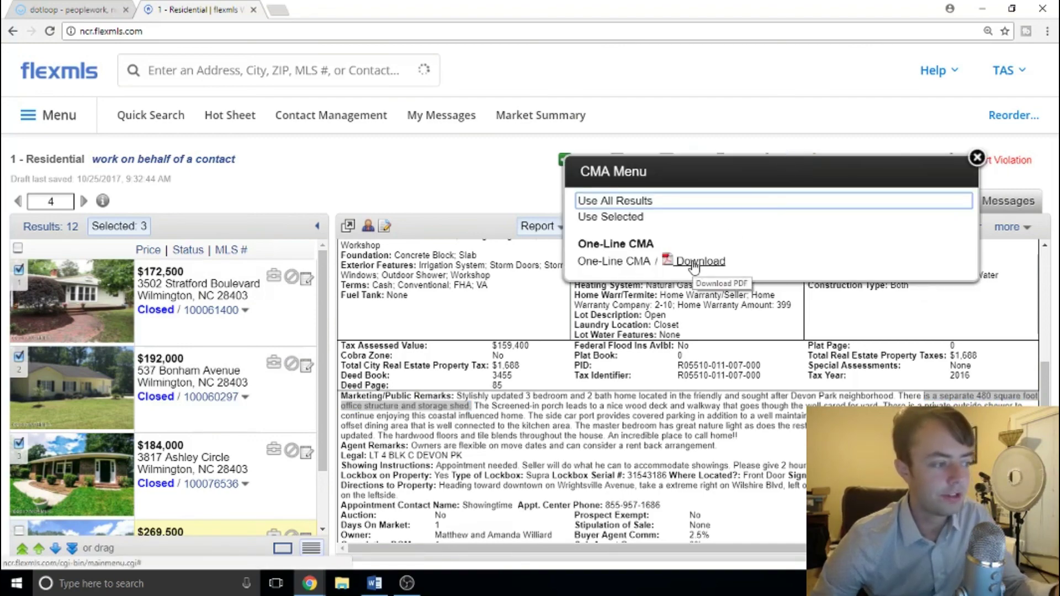
left_click(977, 157)
scroll(690, 287, "up", 5)
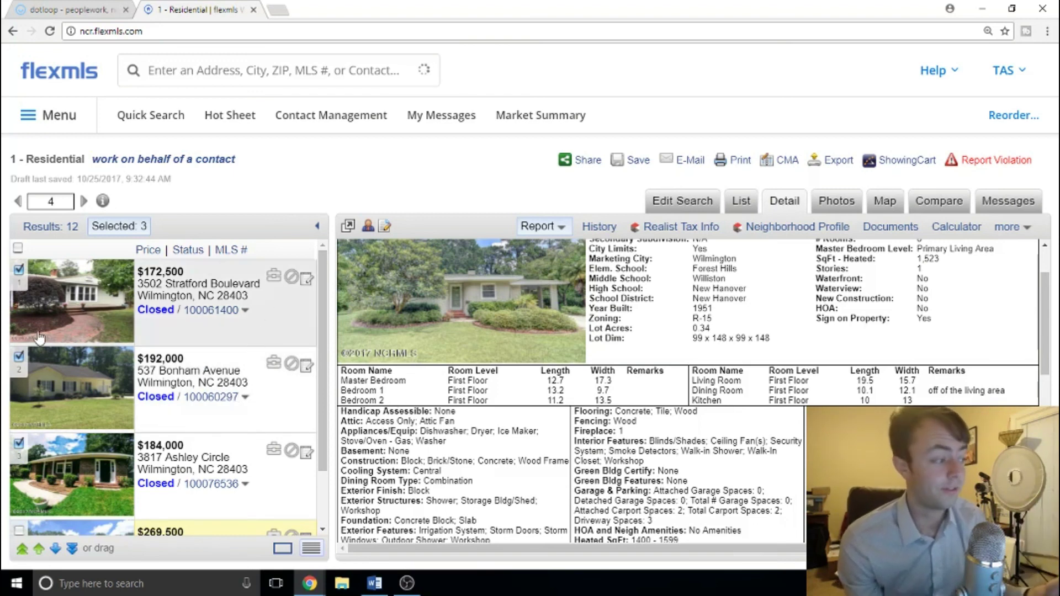
scroll(68, 353, "down", 1)
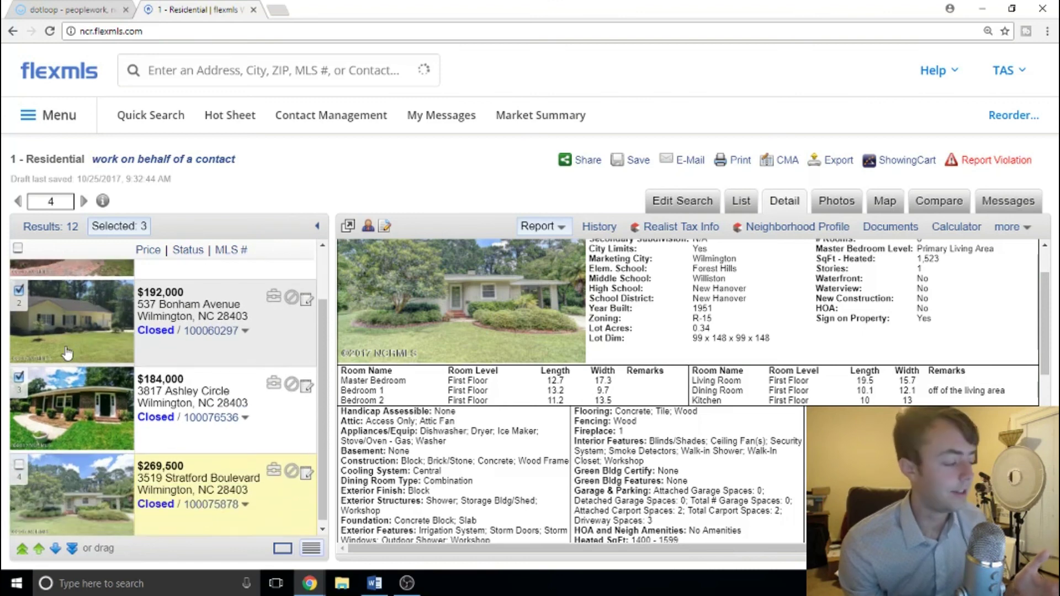
scroll(68, 415, "up", 1)
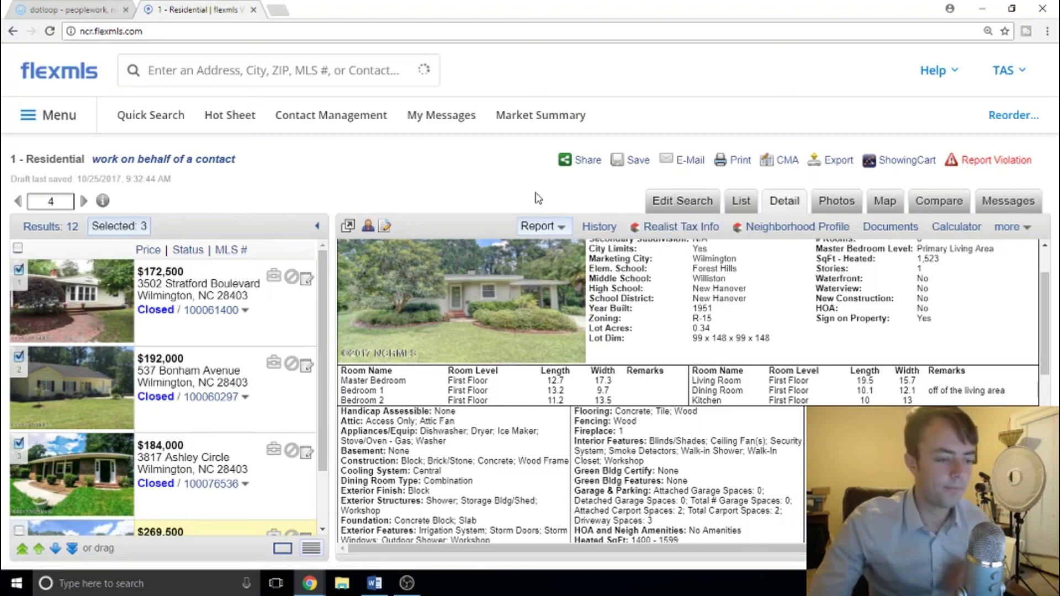
Open the available quick searches, switch to the Word document to read the subject property line under "Draw a CIRCLE", and return to flexmls in Chrome
left_click(151, 115)
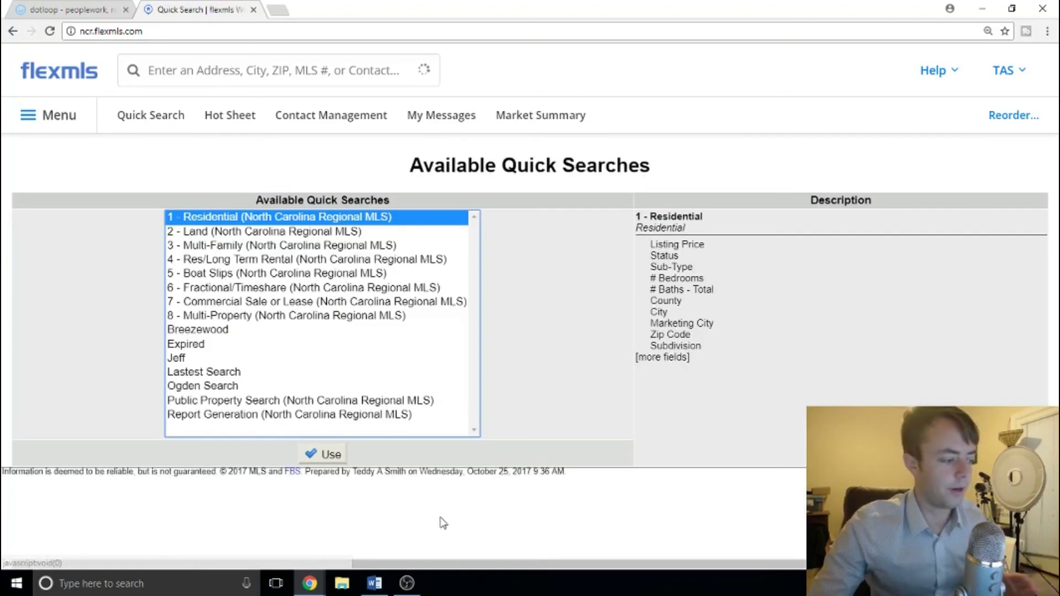
left_click(371, 585)
scroll(428, 370, "down", 10)
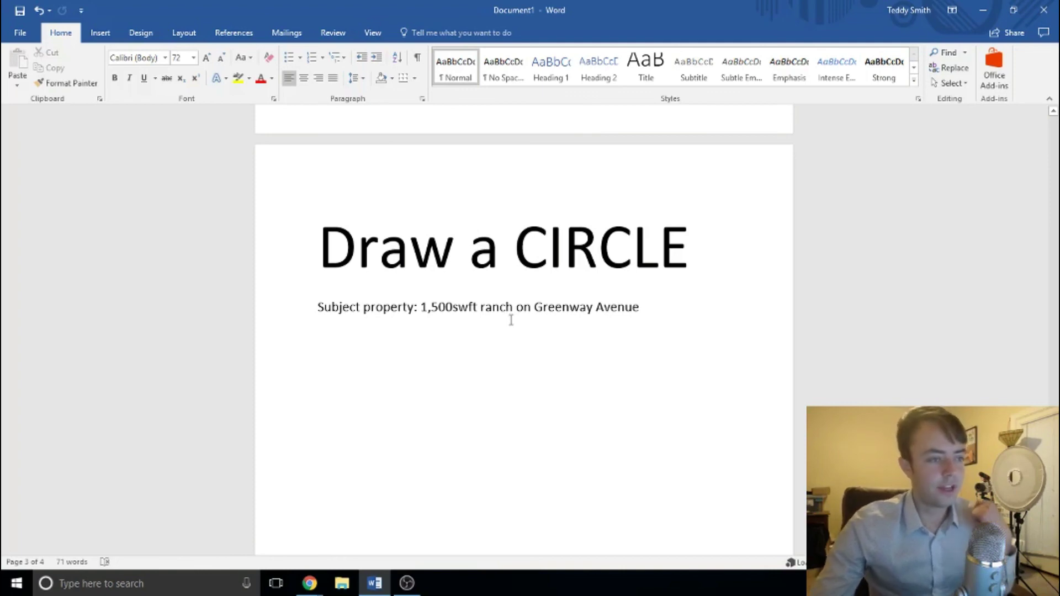
left_click(311, 584)
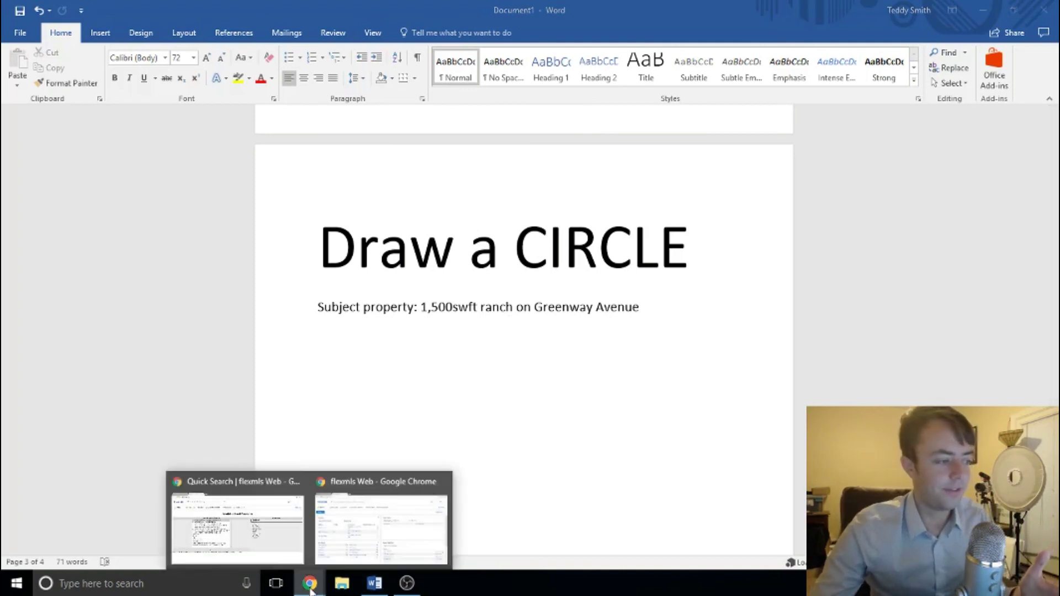
mouse_move(278, 534)
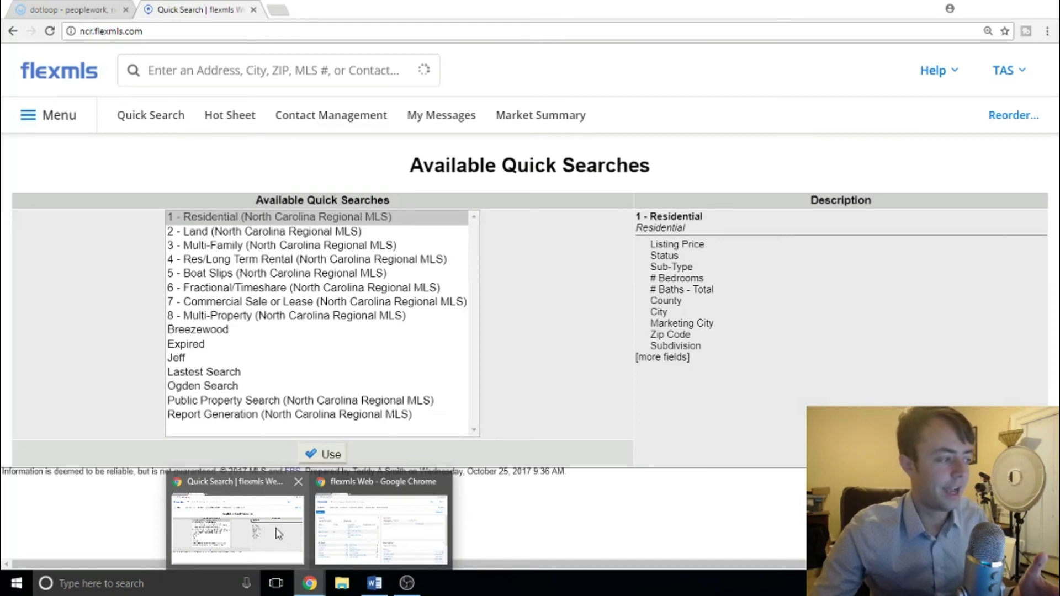
left_click(278, 534)
left_click(341, 463)
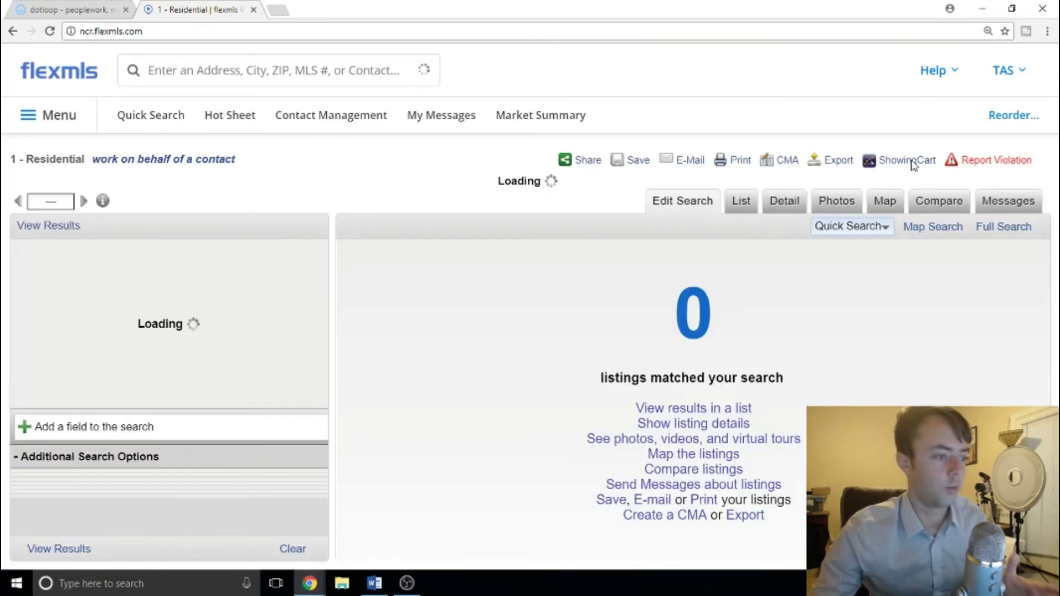
left_click(885, 205)
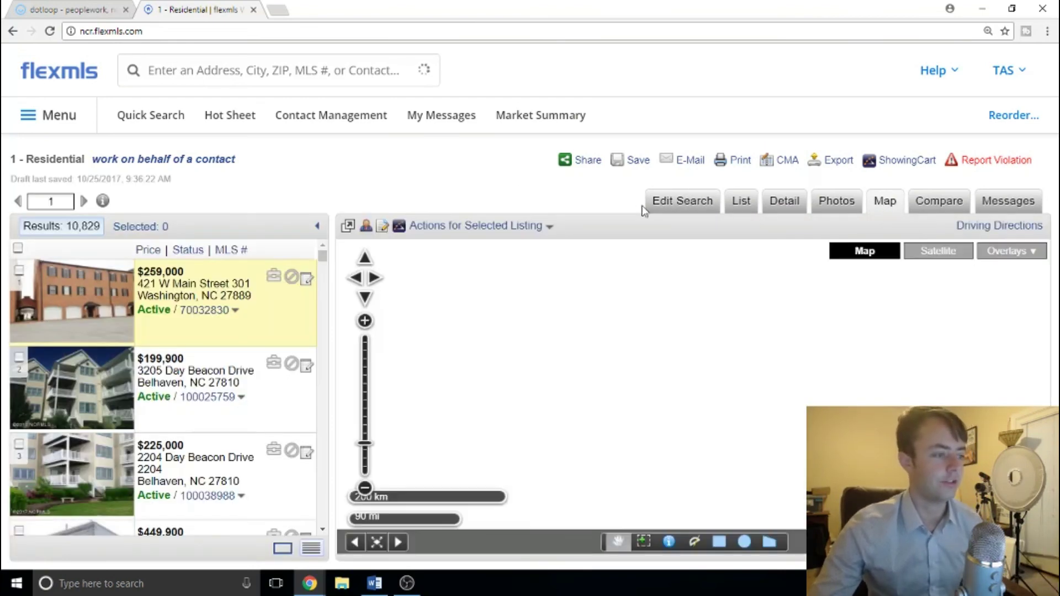
left_click(669, 202)
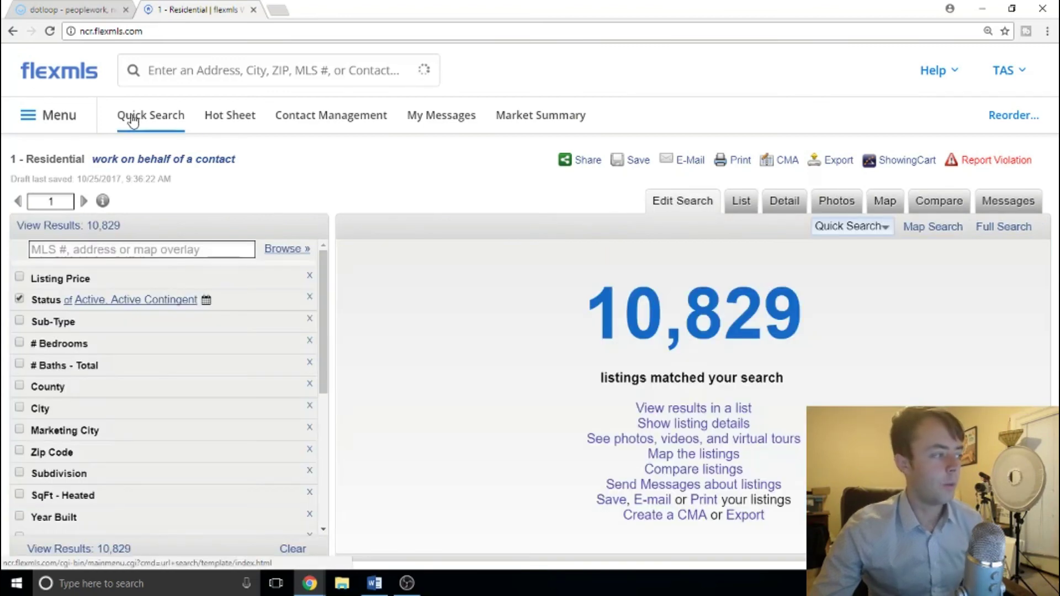
left_click(153, 122)
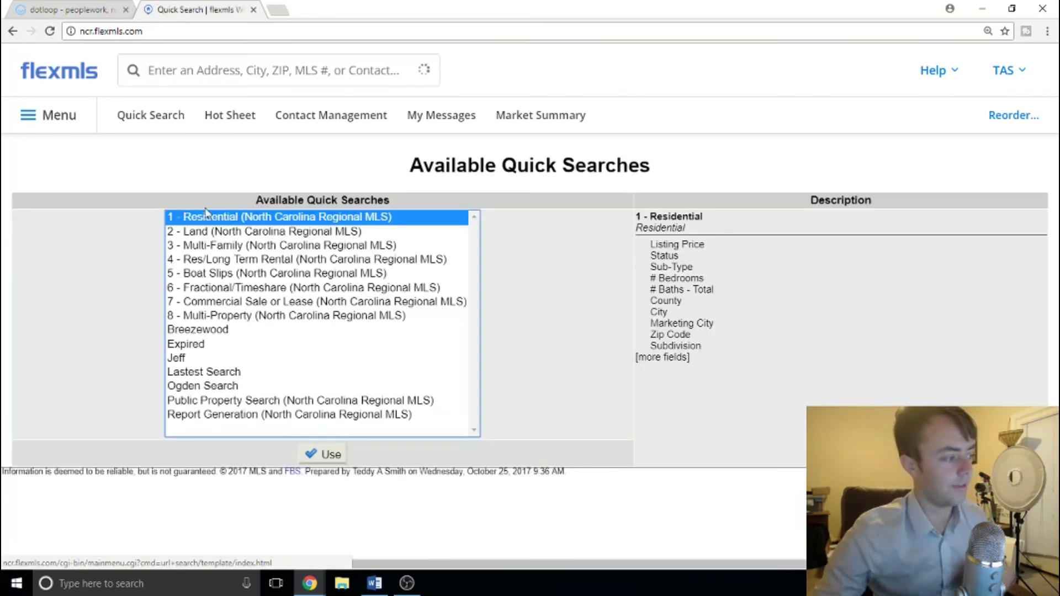
Start a 1 - Residential quick search and show its listings on the map around Greenway Ave in Wilmington
left_click(324, 458)
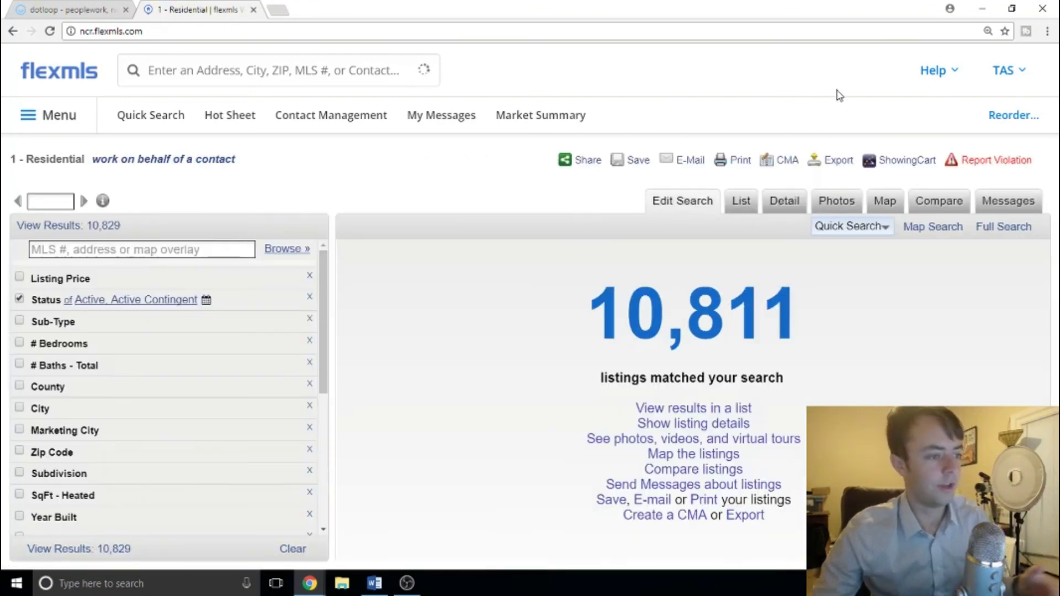
left_click(886, 205)
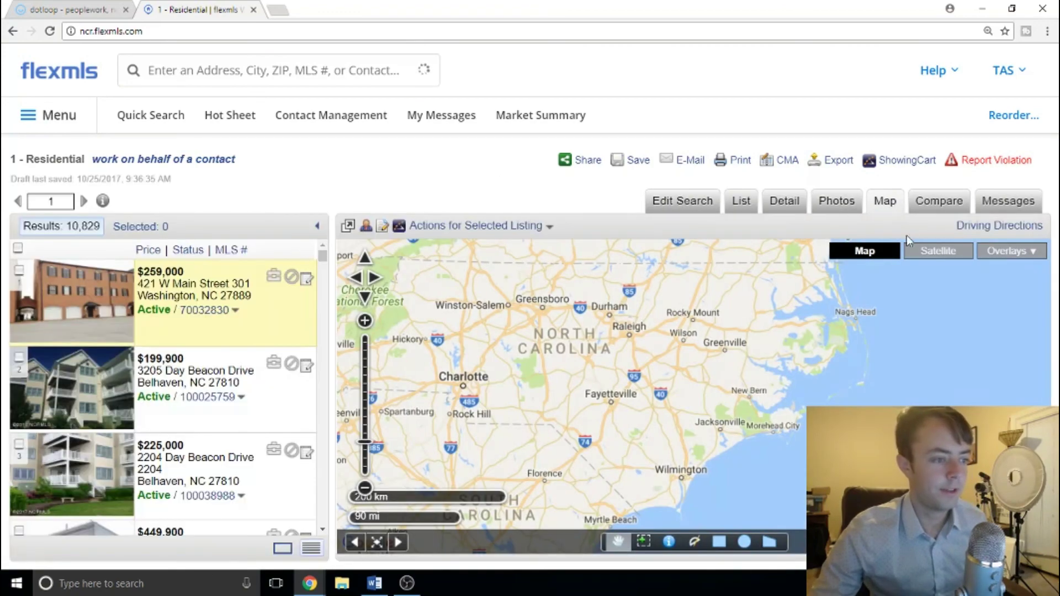
scroll(737, 447, "up", 2)
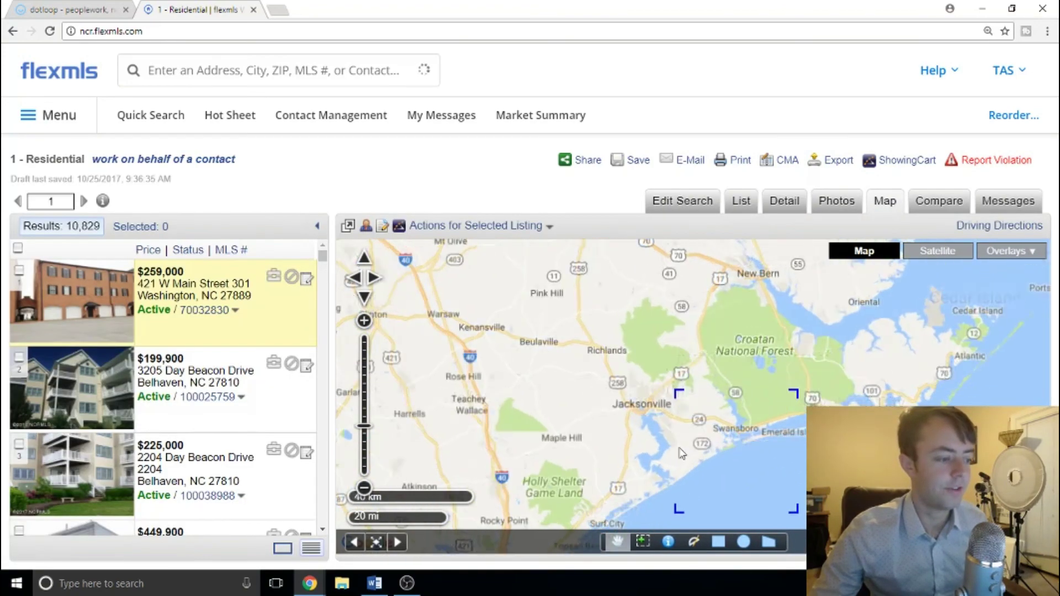
left_click_drag(732, 415, 846, 262)
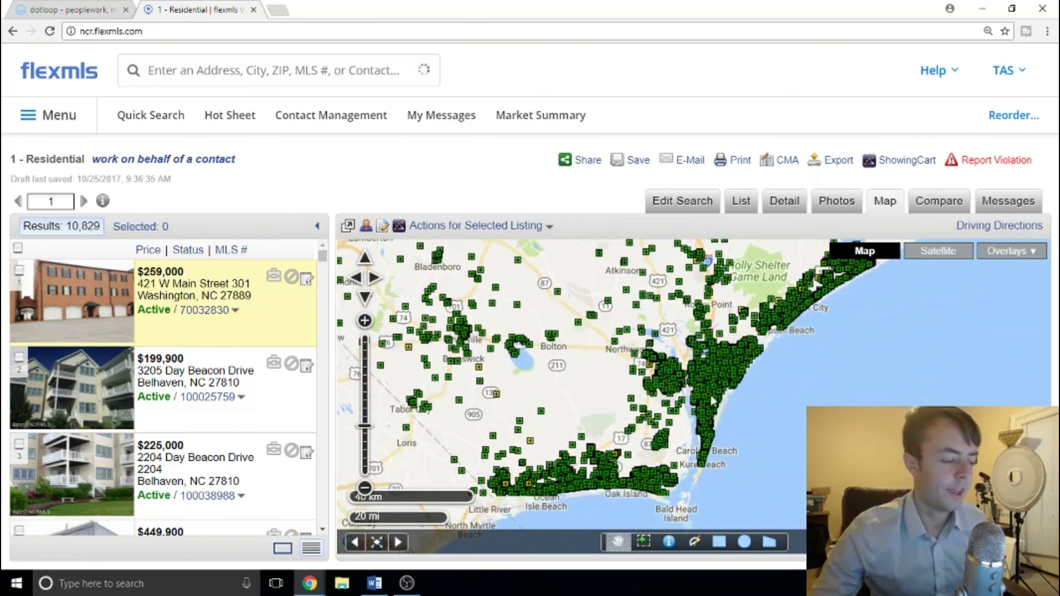
scroll(705, 387, "up", 3)
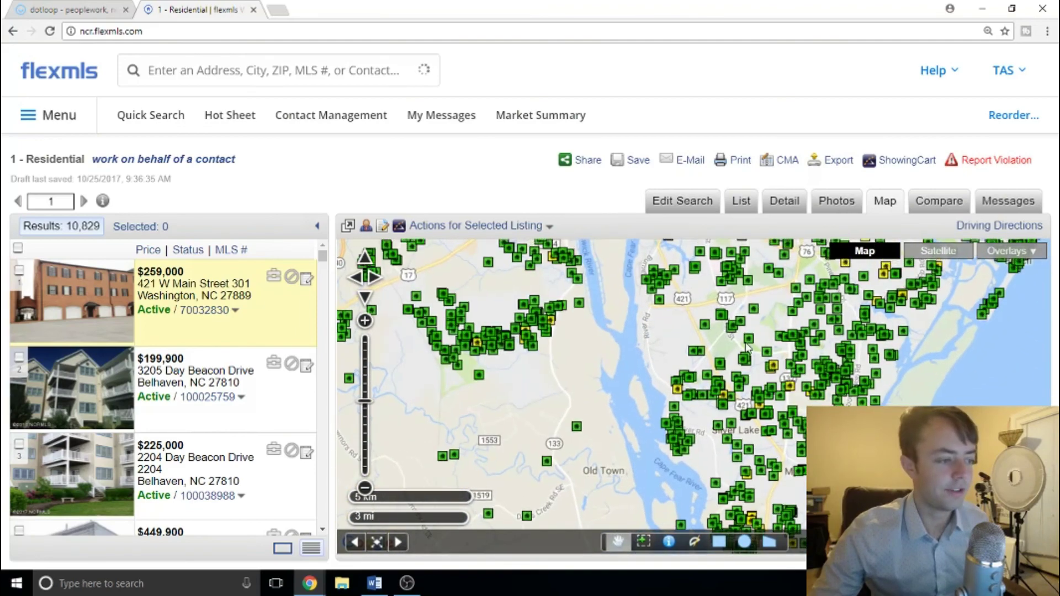
scroll(735, 397, "up", 2)
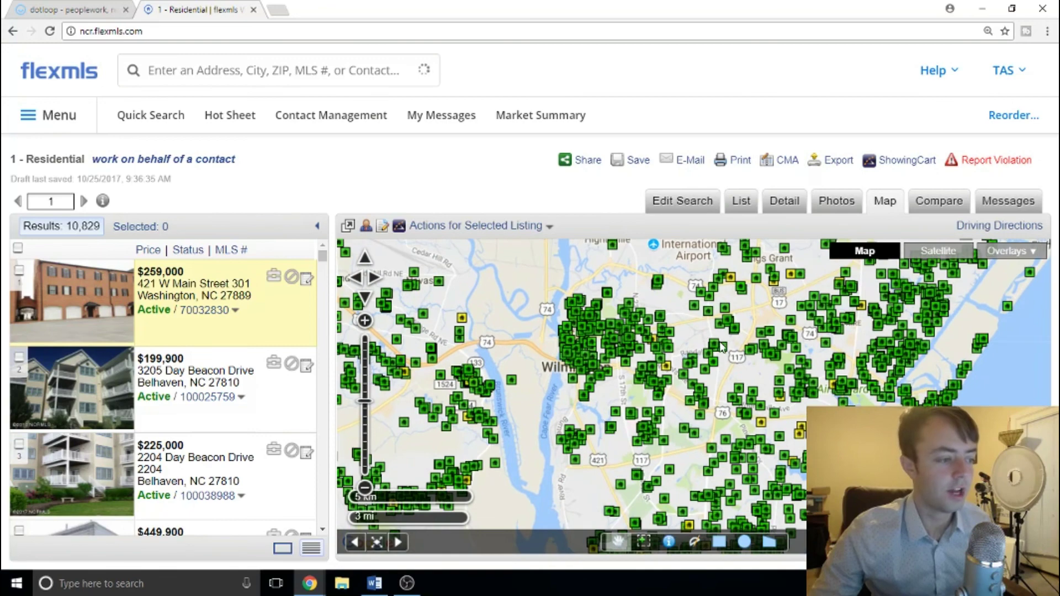
scroll(708, 348, "up", 2)
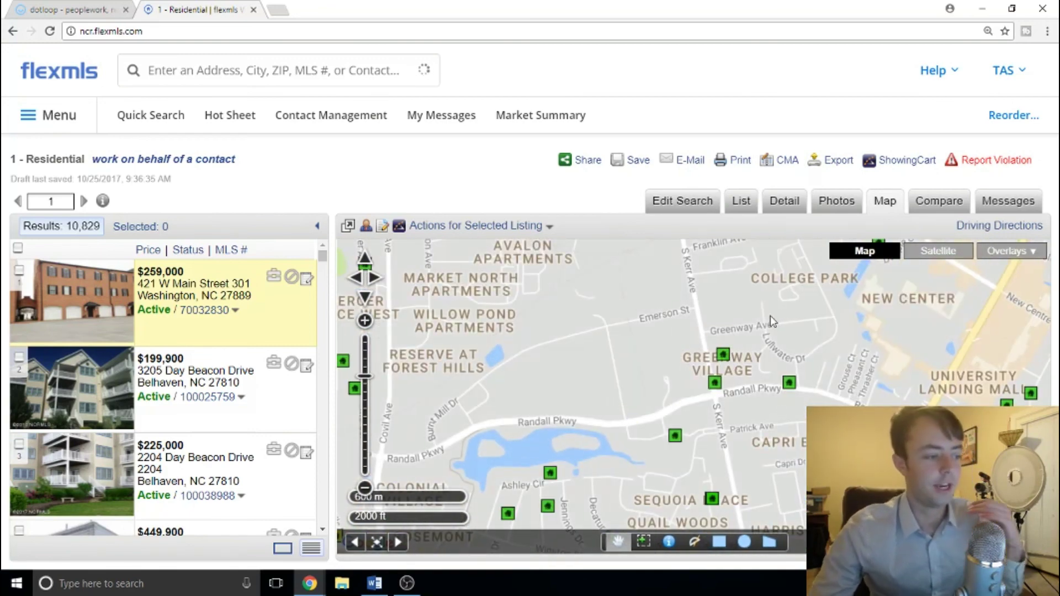
left_click_drag(765, 314, 772, 363)
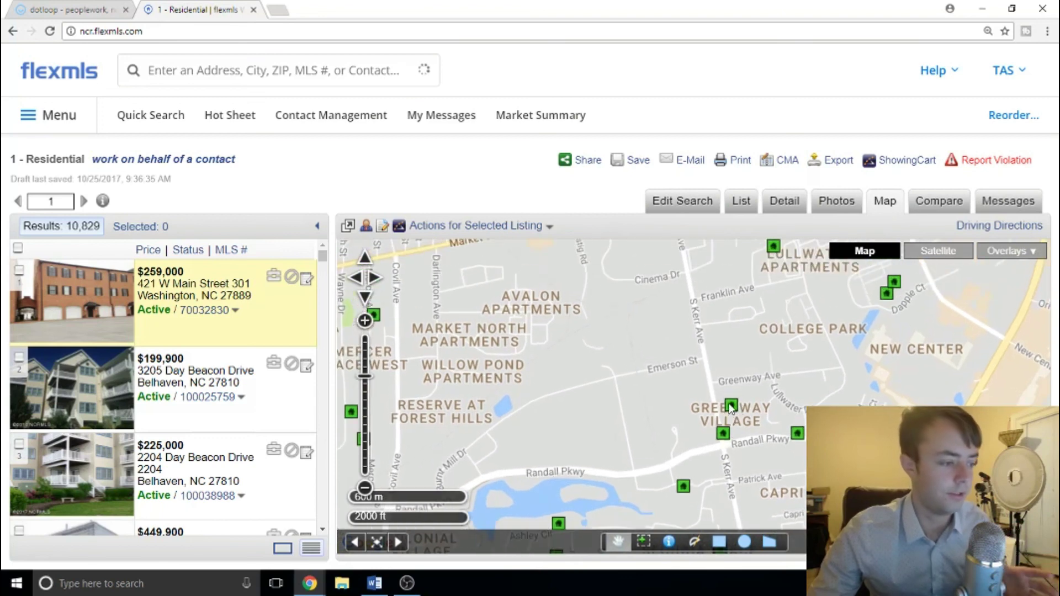
Check the details of the two active listings beside Greenway Village and examine the streets around Greenway Ave
left_click(731, 407)
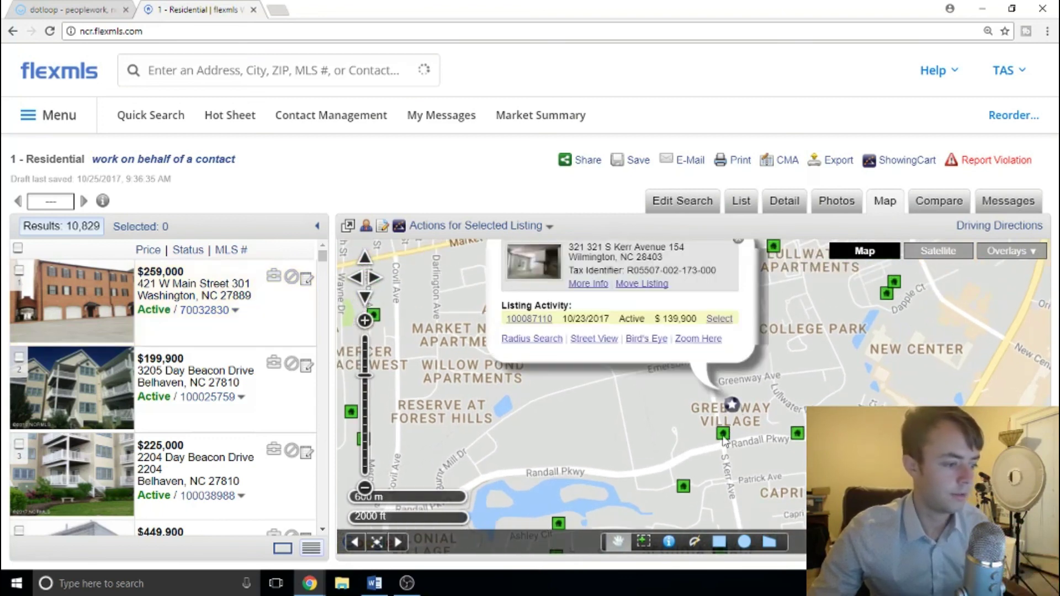
left_click(723, 435)
left_click(729, 267)
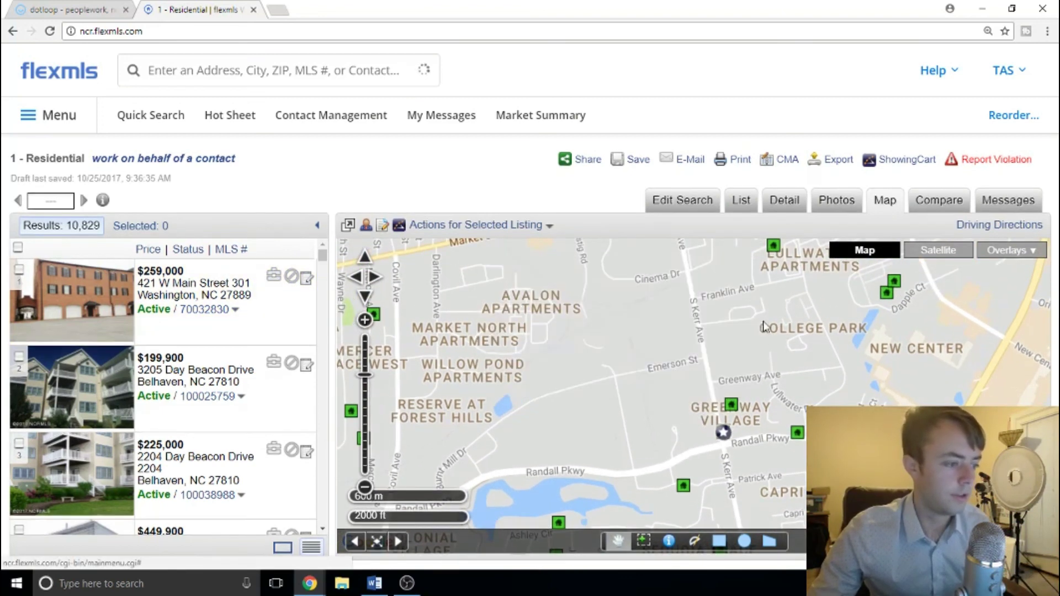
scroll(733, 371, "up", 1)
left_click_drag(733, 371, 661, 316)
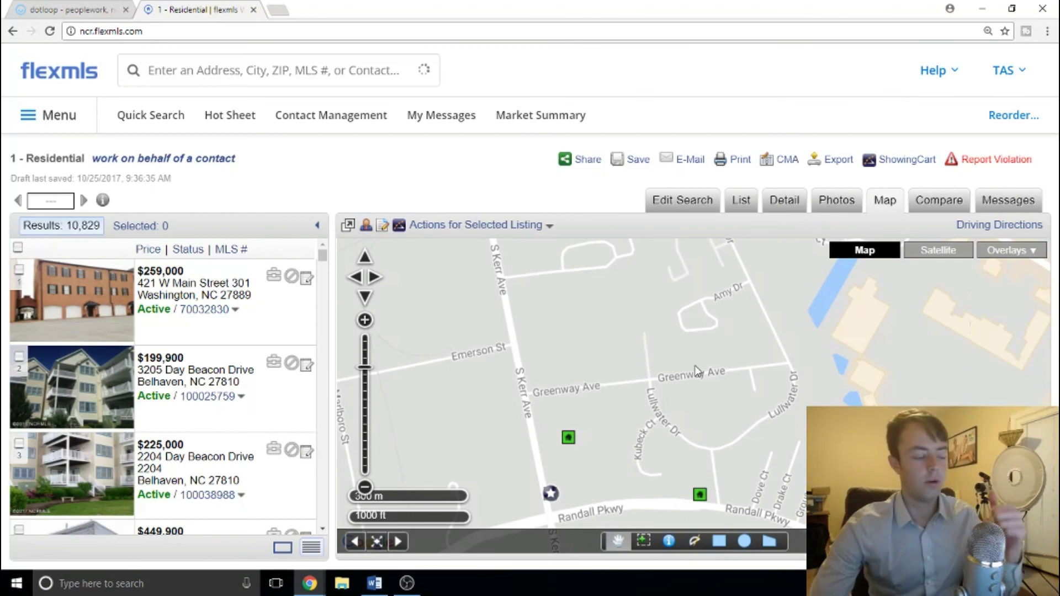
scroll(738, 383, "down", 2)
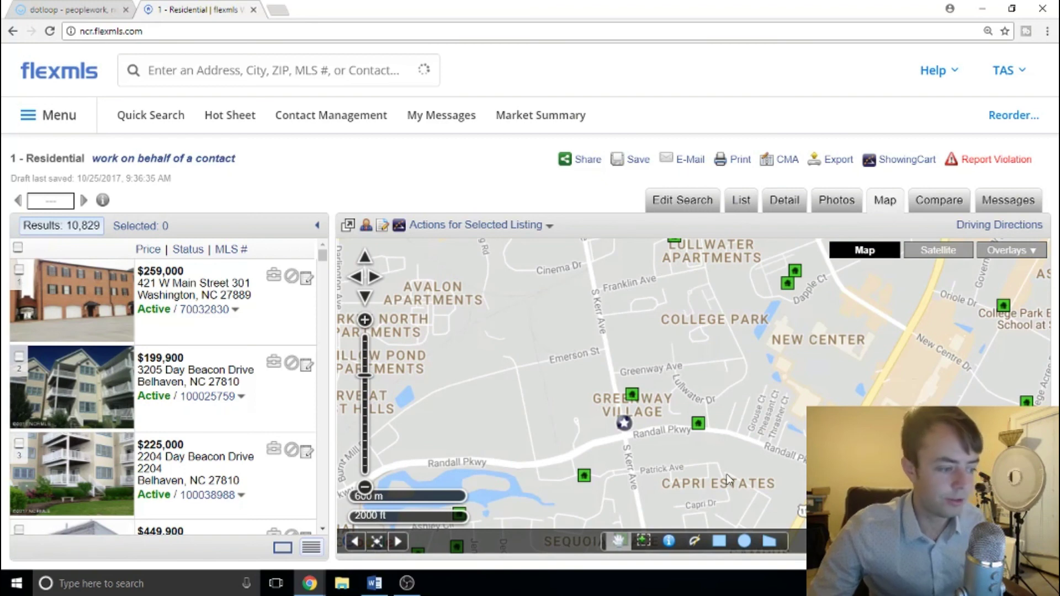
Draw a circular search area with a radius of about 2391 ft reaching Greenway Village, and remove it from the search
left_click(771, 543)
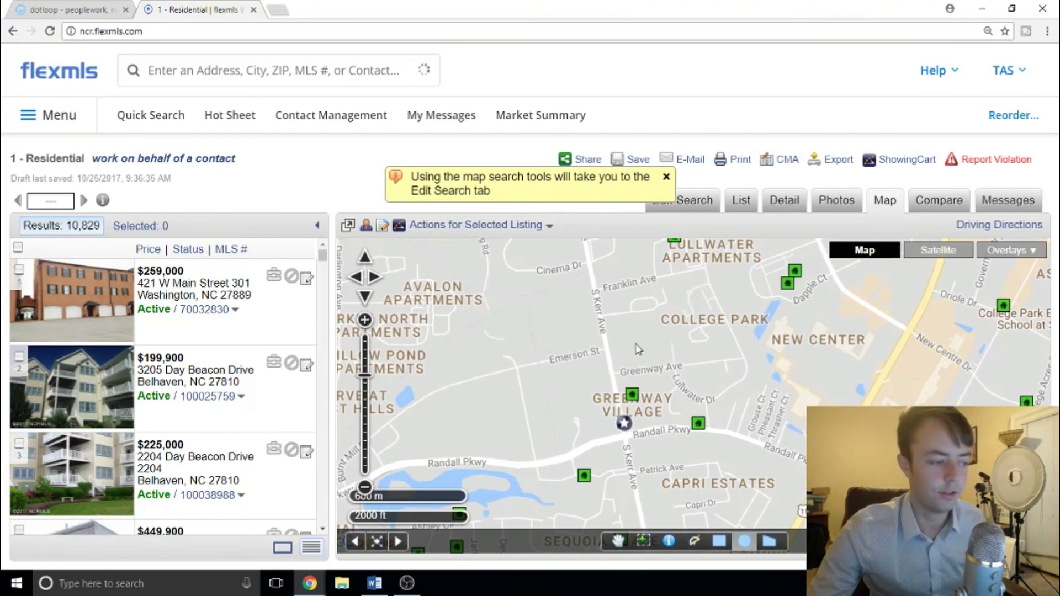
left_click_drag(579, 295, 715, 400)
left_click_drag(600, 332, 648, 361)
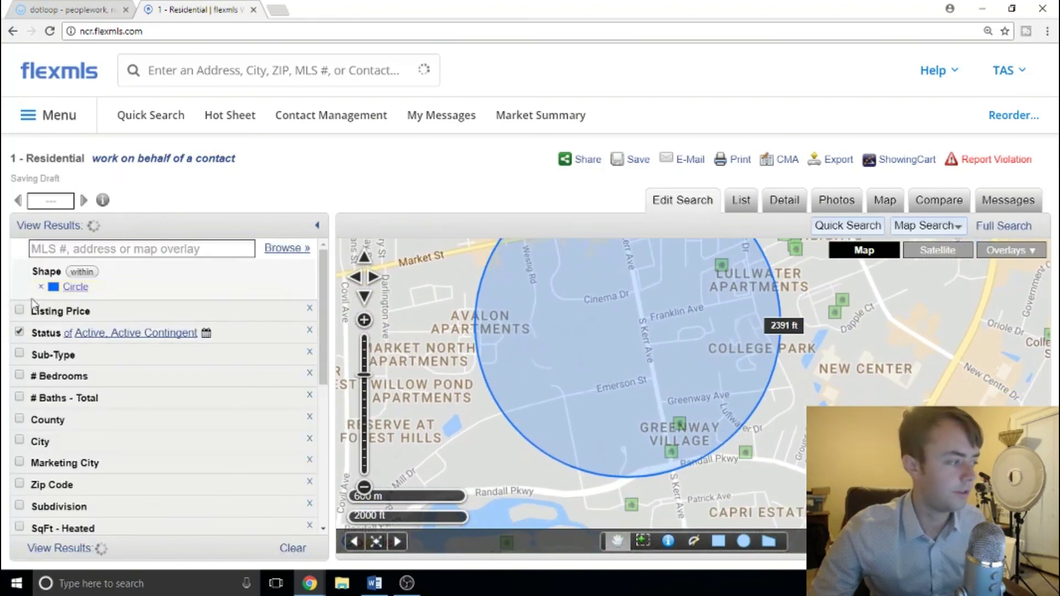
left_click(41, 286)
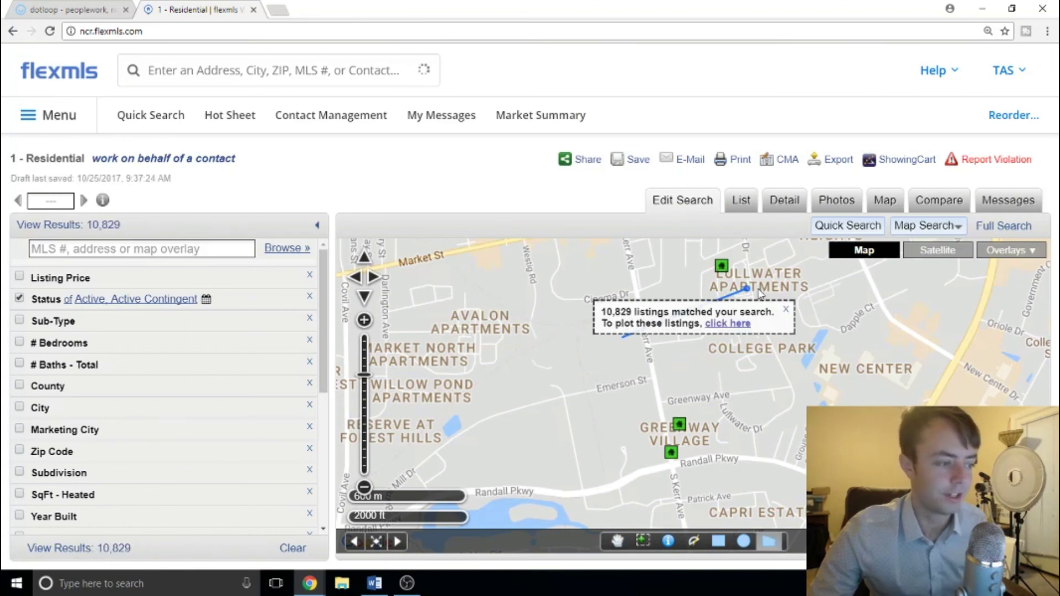
Draw a polygon search area on the map enclosing College Park, Greenway Village and the Randall Pkwy stretch below them
left_click(778, 273)
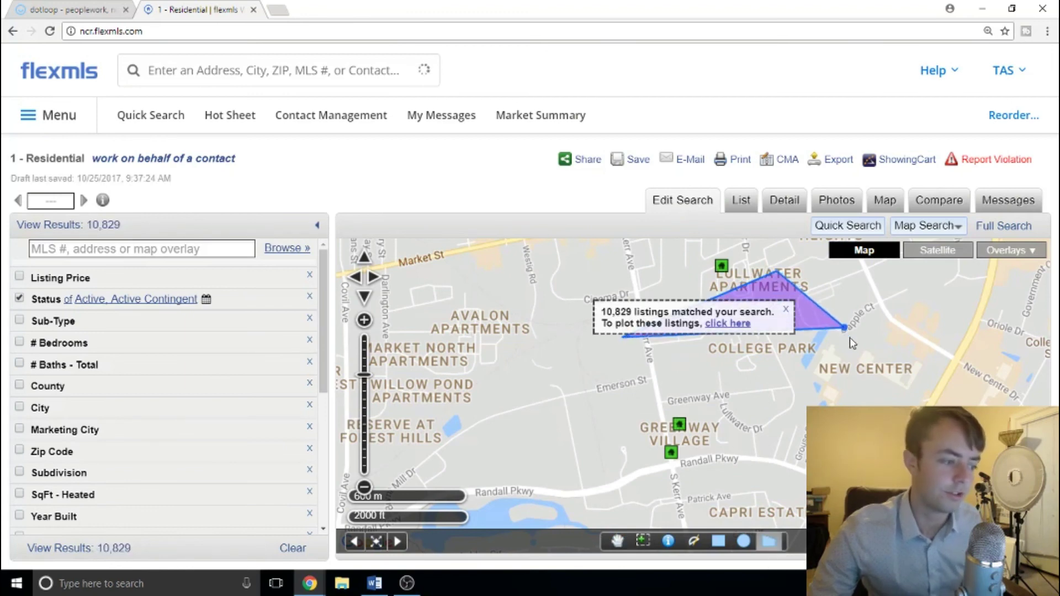
left_click(884, 438)
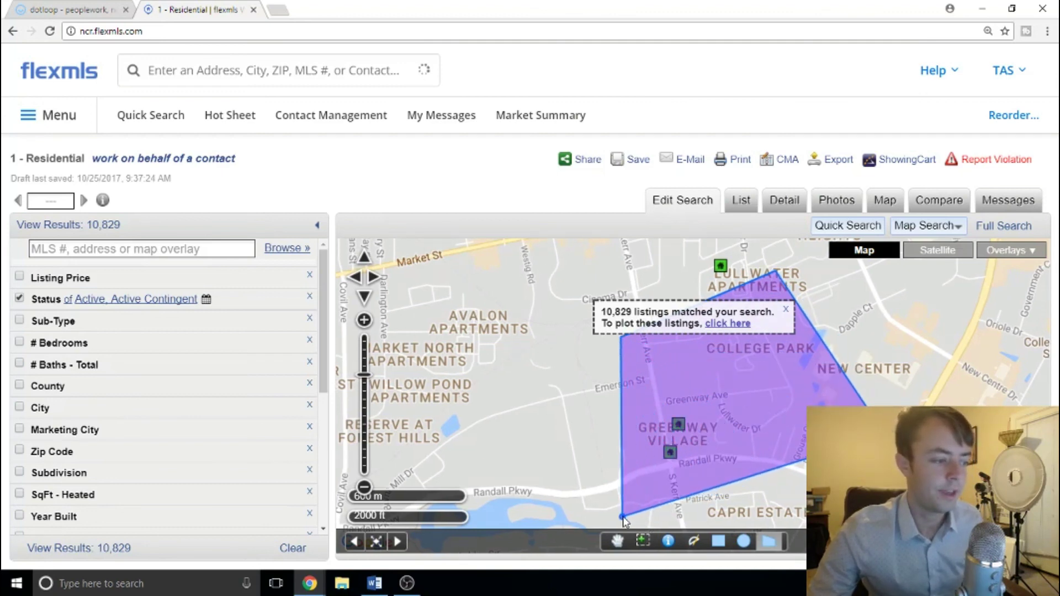
double_click(622, 517)
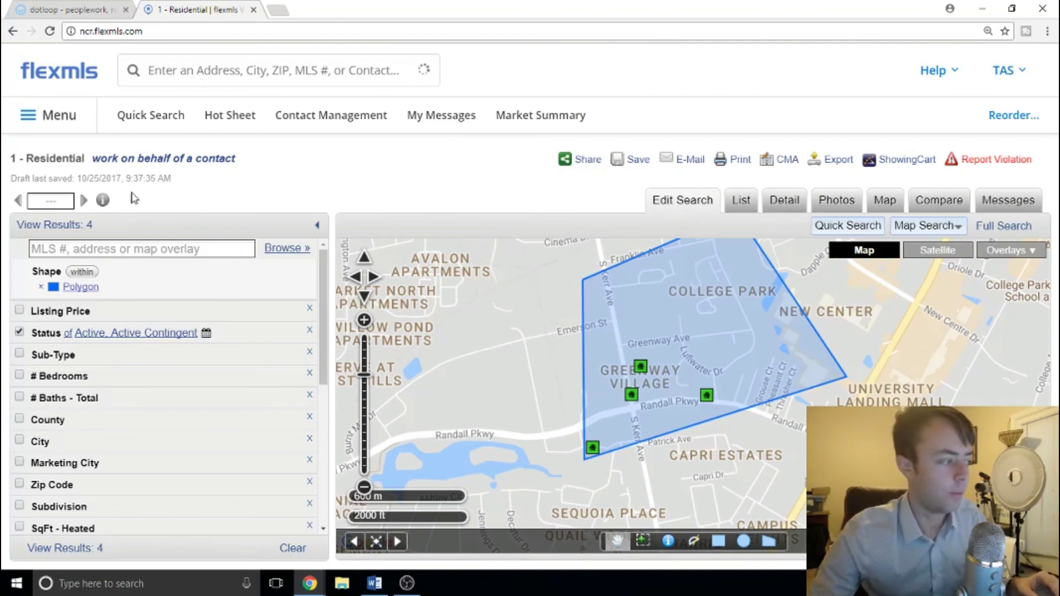
Restrict the search status to Closed only and display the listings within the polygon as a list
left_click(258, 337)
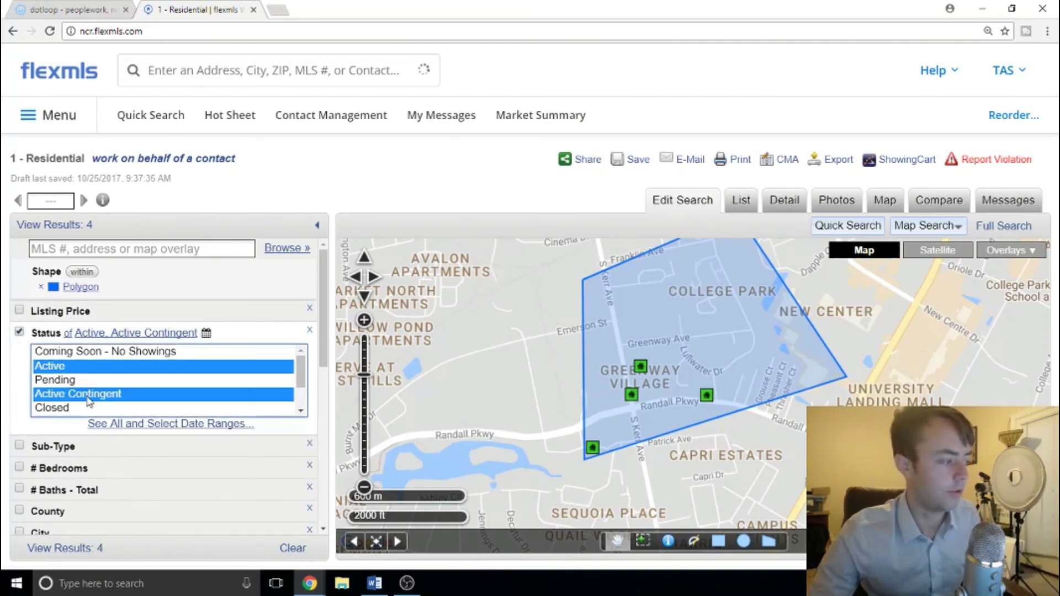
left_click(147, 408)
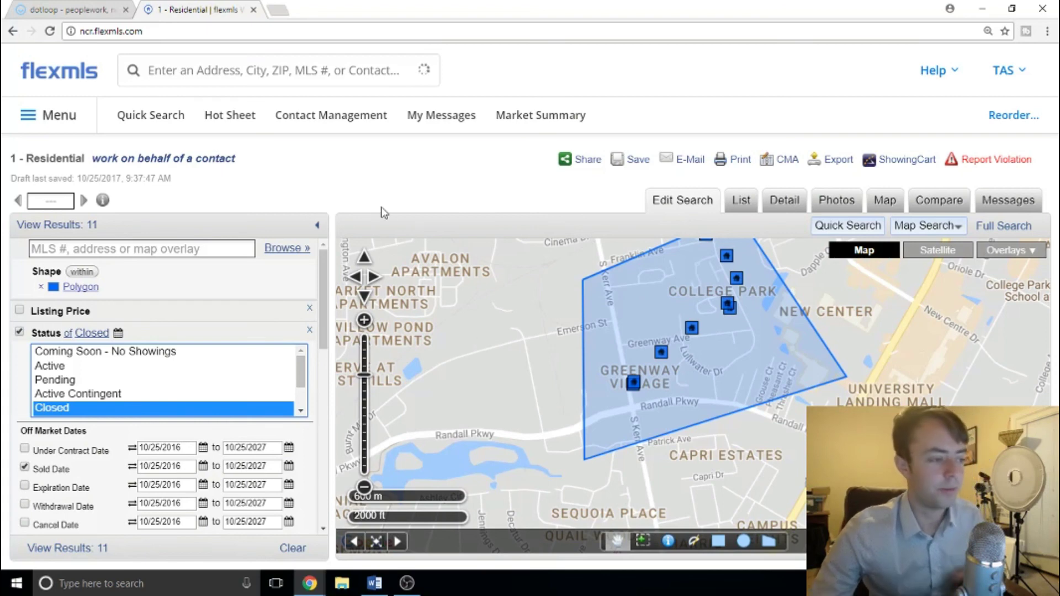
left_click(740, 203)
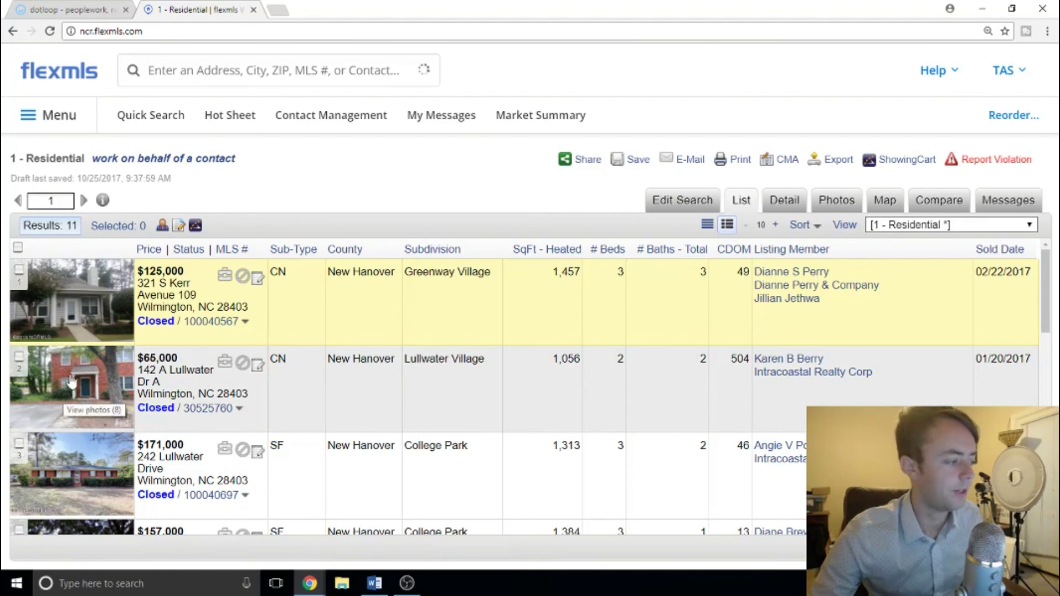
Select the three closed College Park listings and the $175,000 Lullwater Drive listing as comparables
scroll(88, 376, "down", 1)
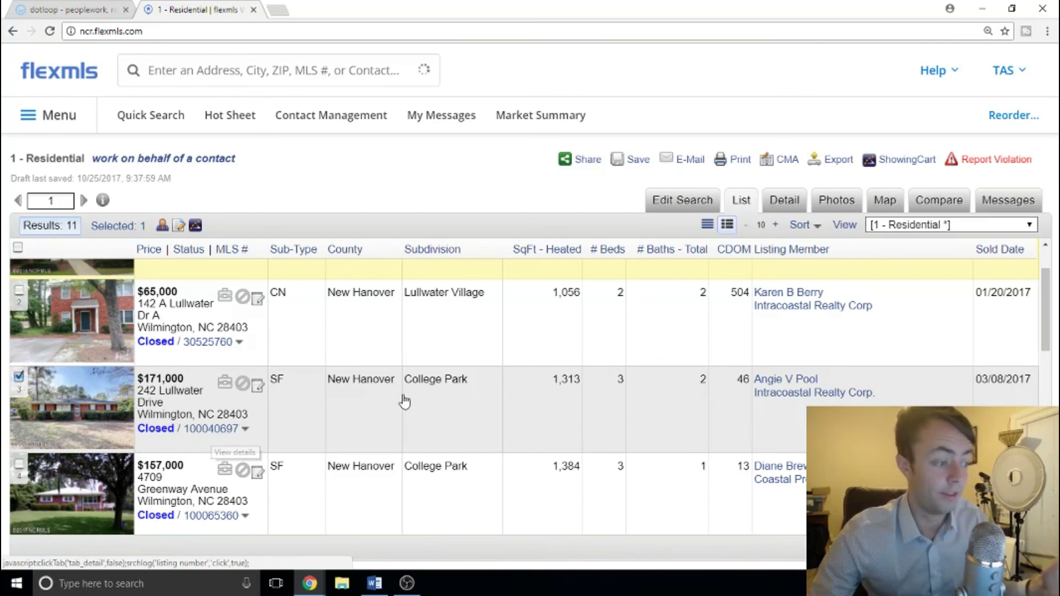
scroll(391, 403, "down", 1)
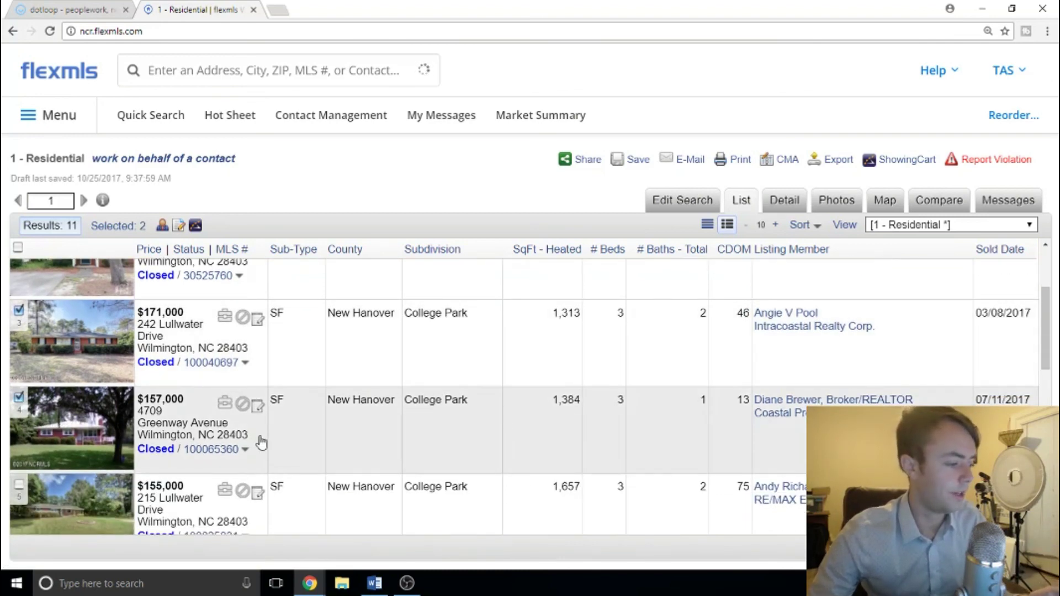
scroll(261, 442, "down", 1)
left_click(19, 419)
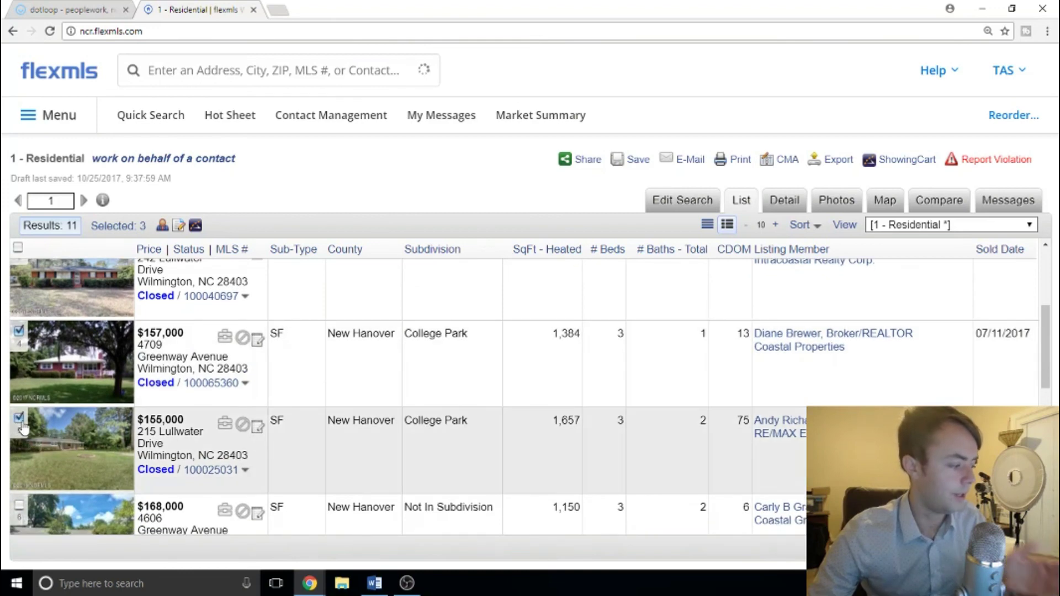
scroll(27, 436, "down", 2)
scroll(34, 441, "down", 2)
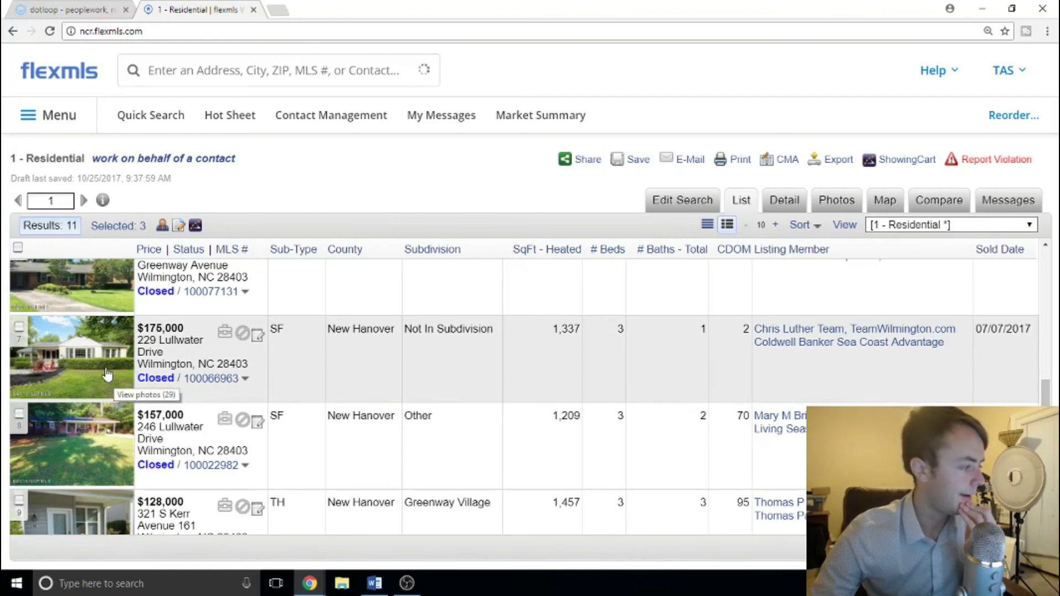
left_click(19, 327)
scroll(22, 334, "down", 1)
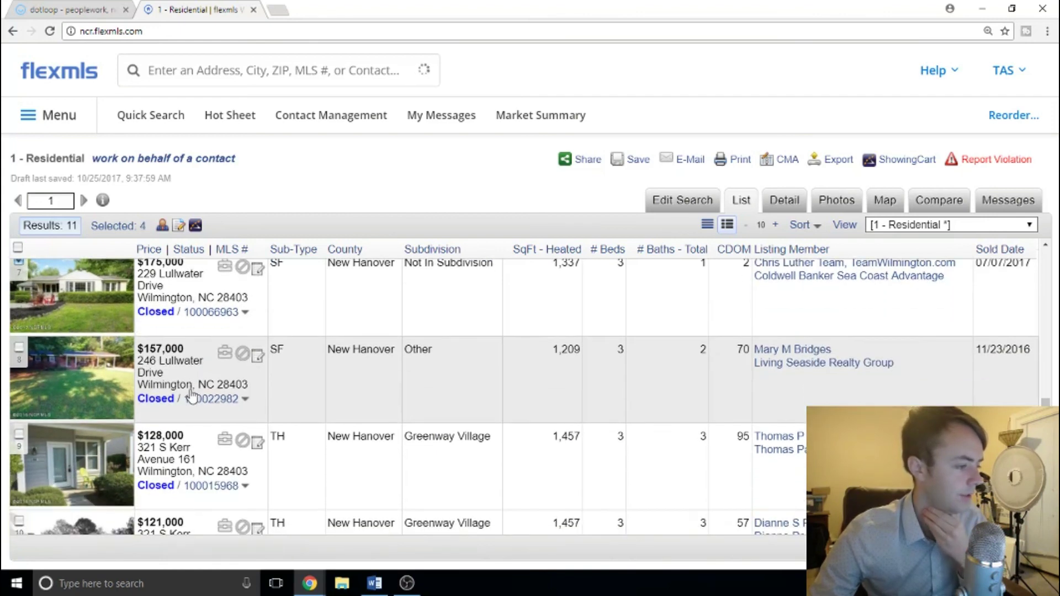
Review the remaining search results and restrict the list to the selected listings
scroll(191, 395, "down", 1)
scroll(130, 348, "down", 1)
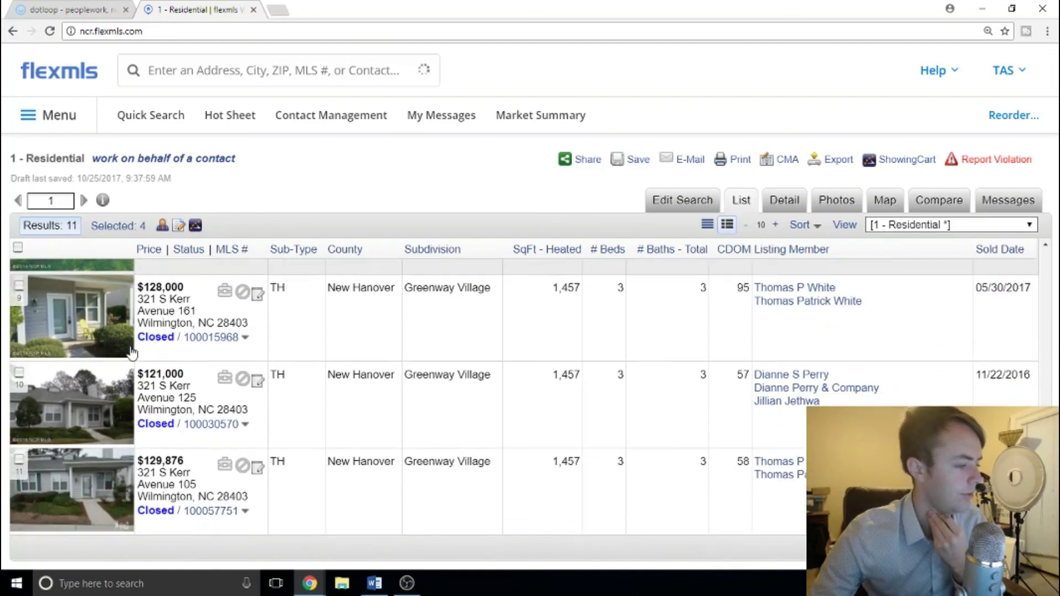
scroll(127, 428, "up", 2)
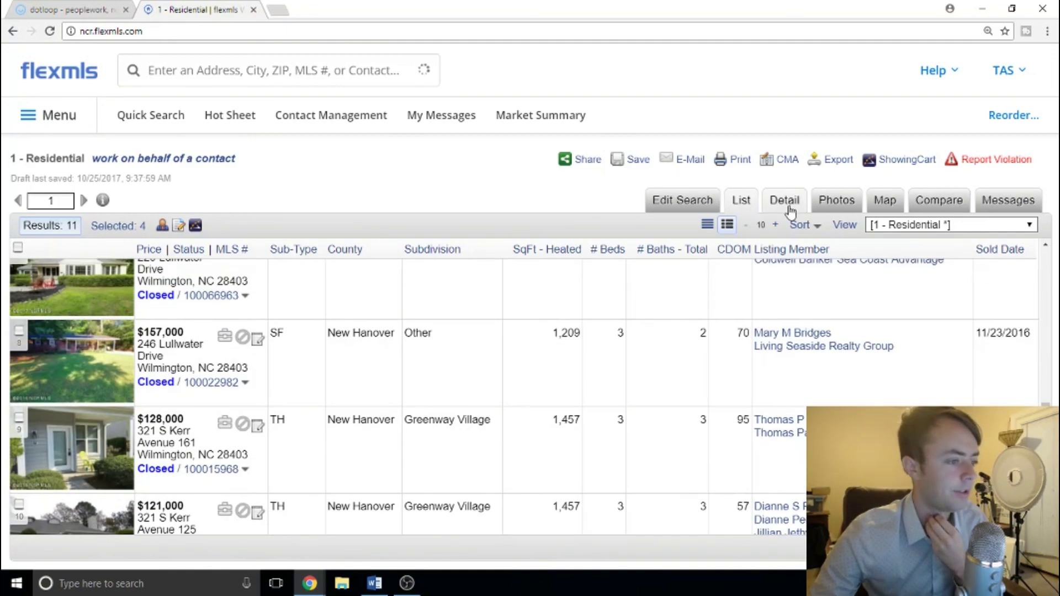
scroll(667, 333, "up", 2)
scroll(295, 284, "up", 5)
scroll(165, 254, "up", 1)
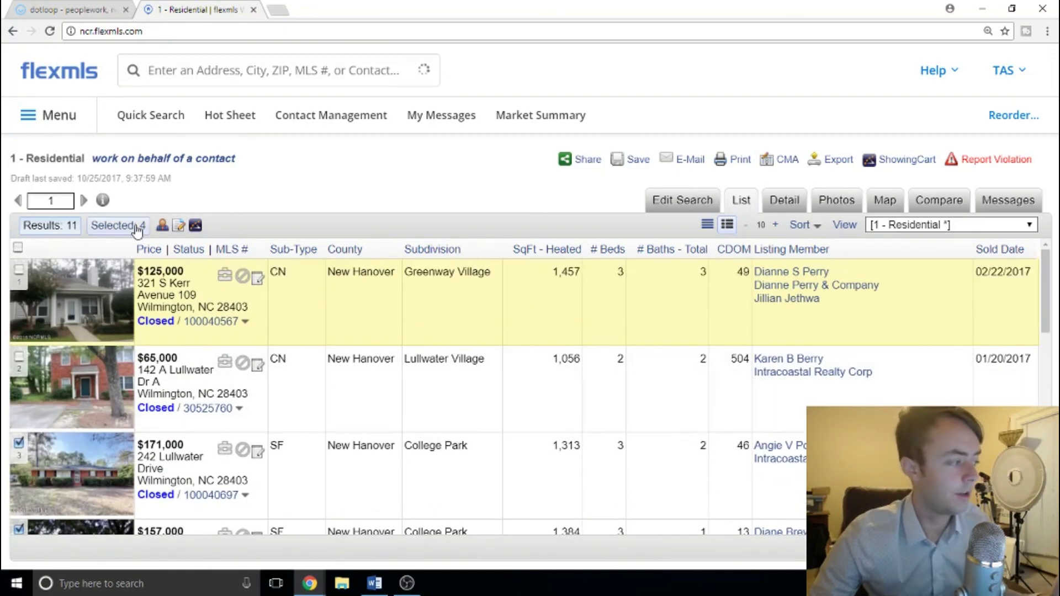
left_click(136, 230)
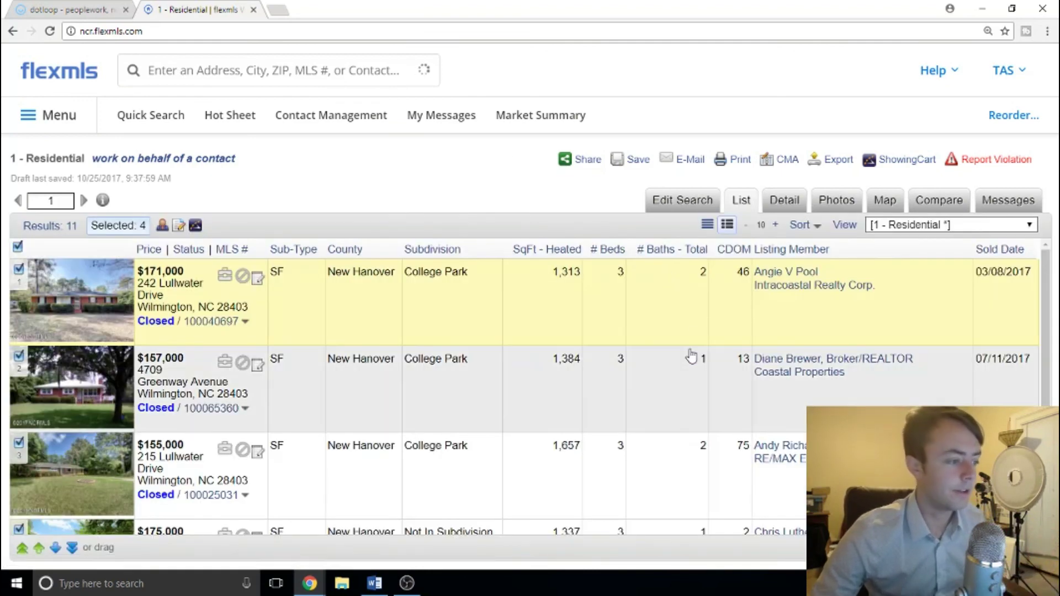
Compare the selected listings, remove the $157,000 and $175,000 ones from the selection, and refresh the selected list
scroll(716, 304, "down", 1)
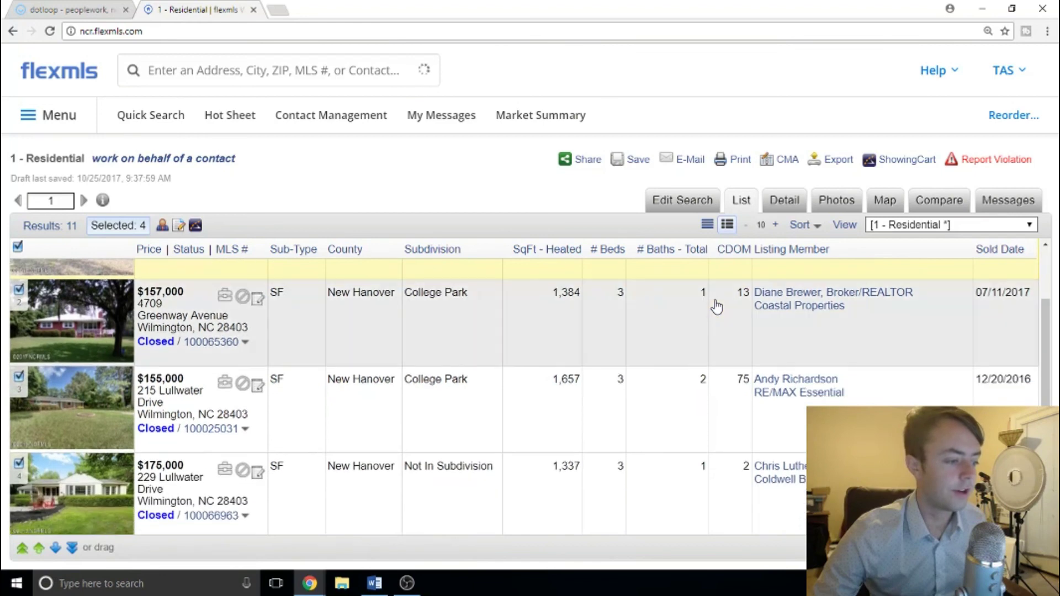
scroll(717, 307, "up", 1)
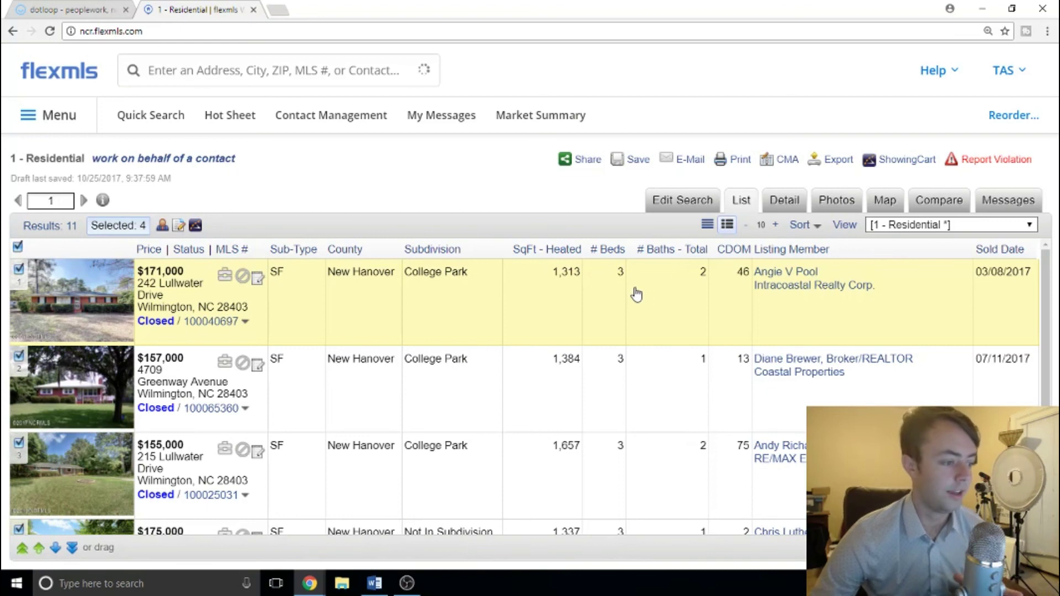
scroll(618, 323, "down", 1)
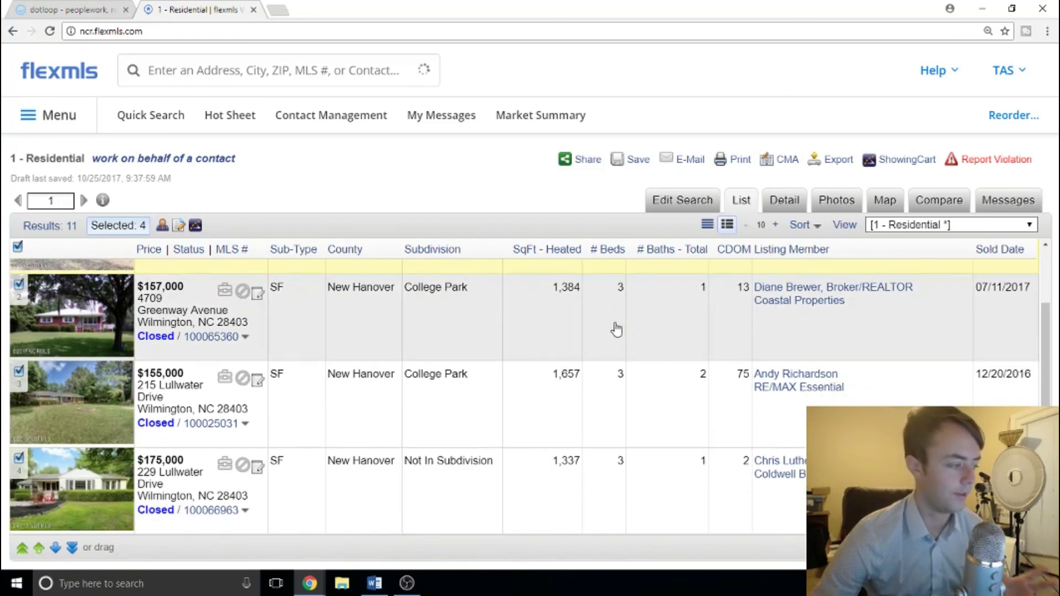
scroll(58, 469, "up", 1)
scroll(60, 479, "down", 1)
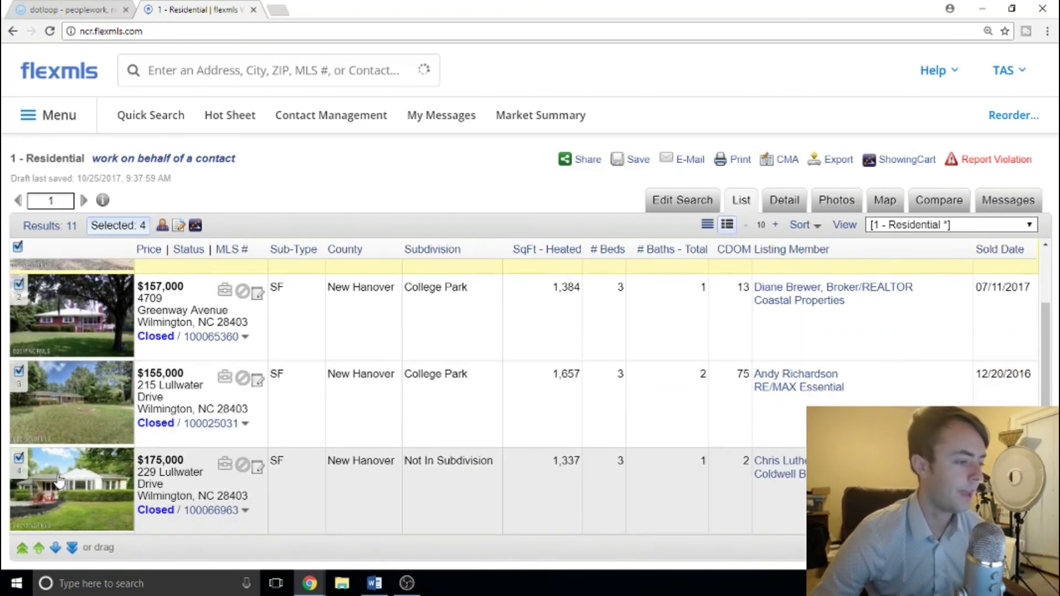
scroll(33, 470, "up", 1)
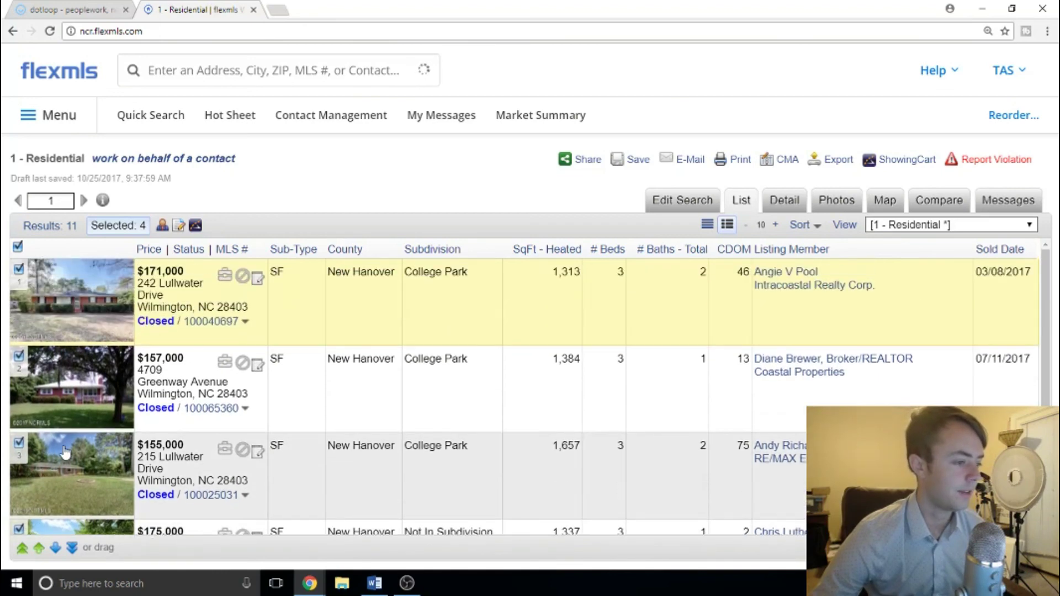
left_click(18, 356)
scroll(601, 317, "down", 1)
scroll(593, 326, "up", 1)
left_click(127, 229)
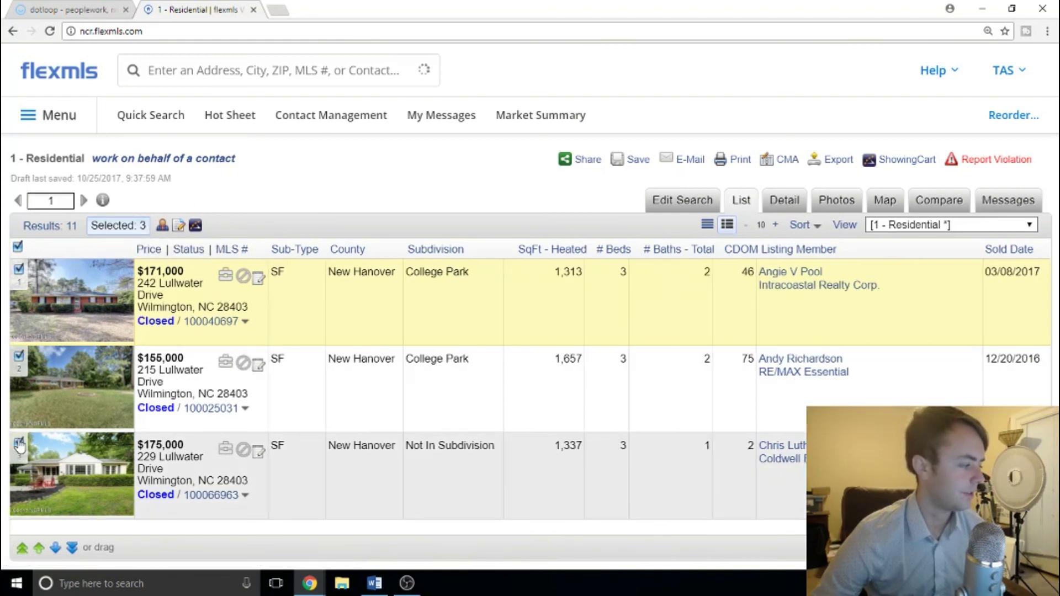
left_click(19, 443)
left_click(116, 227)
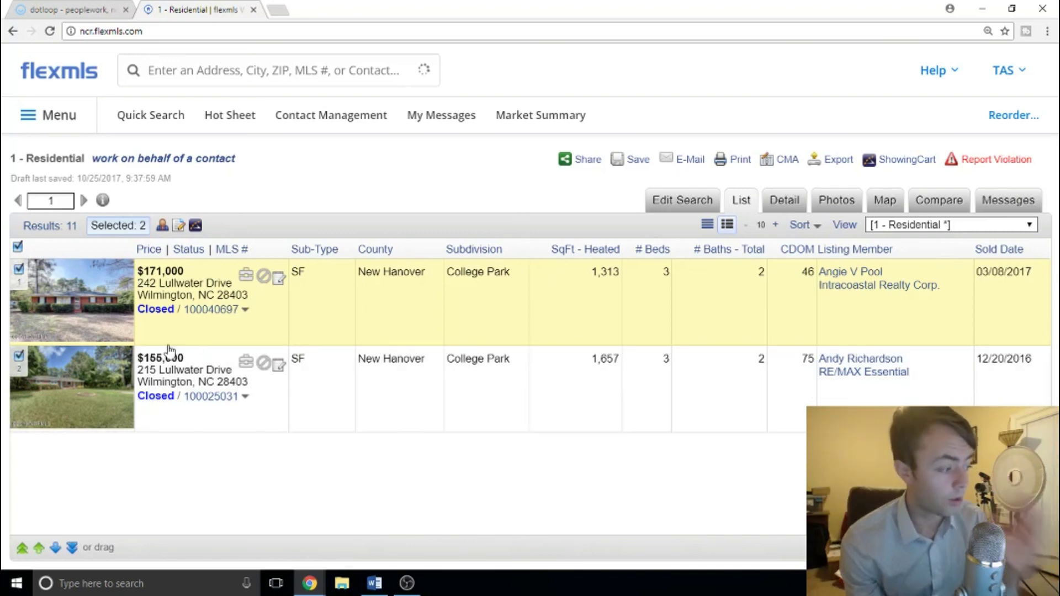
View the CMA options offered for the selected listings, and close them without choosing one
left_click(793, 162)
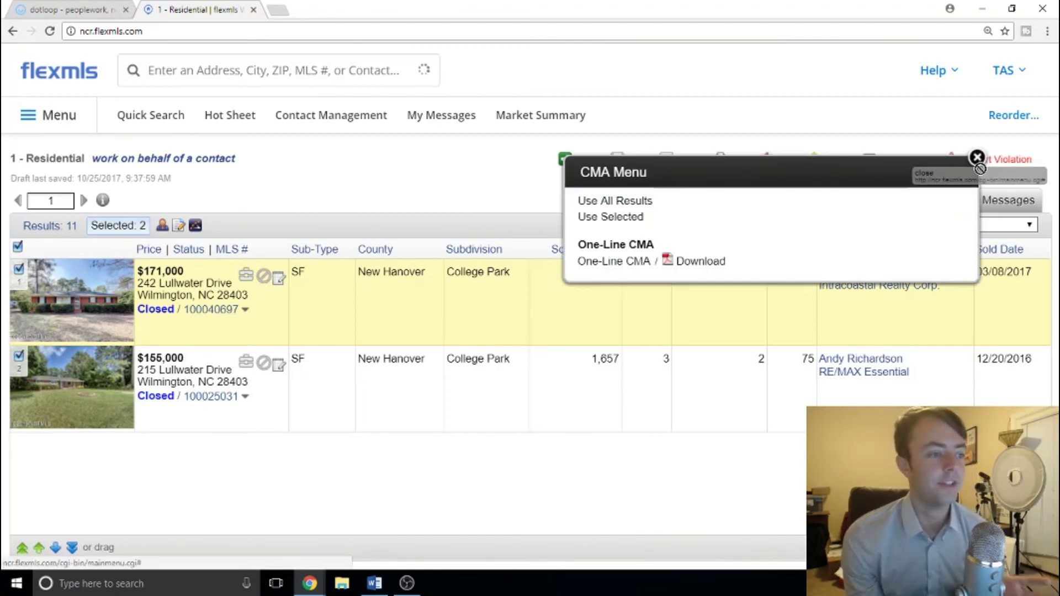
left_click(976, 158)
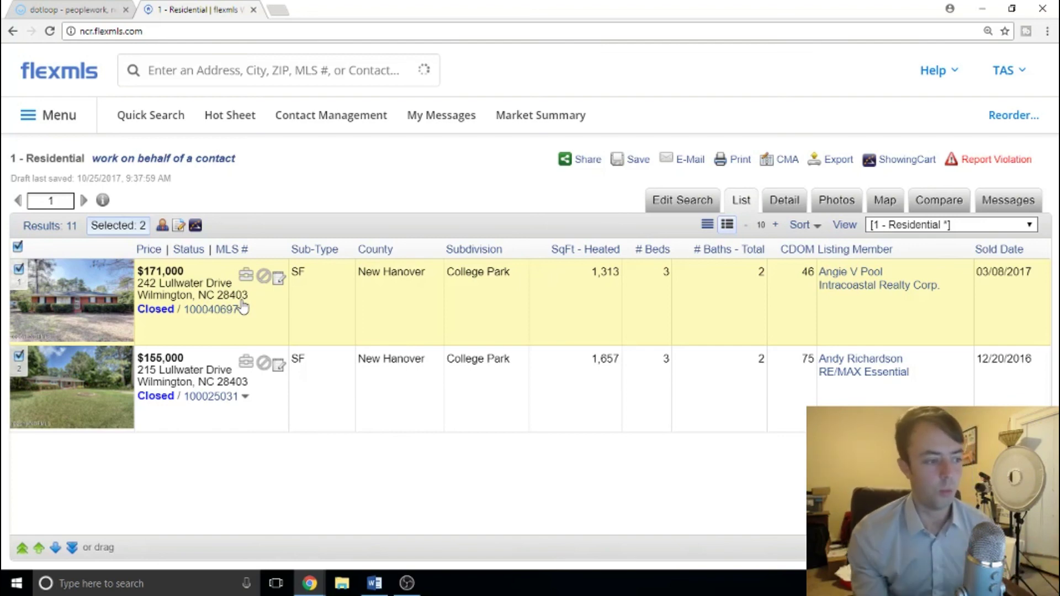
Examine the exterior and interior photos of the $171,000 Lullwater Drive listing
left_click(838, 200)
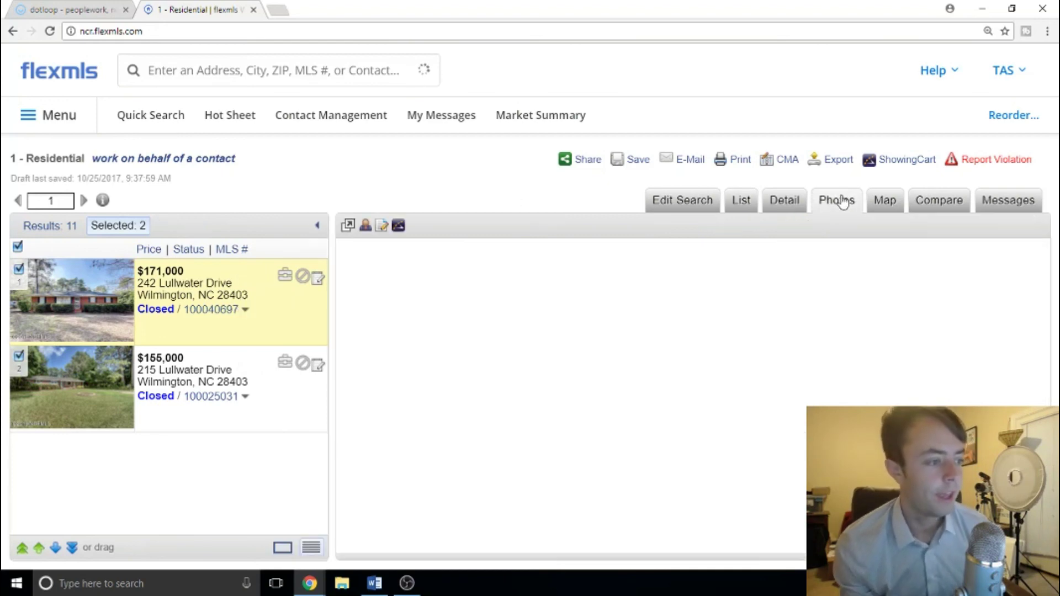
left_click(442, 522)
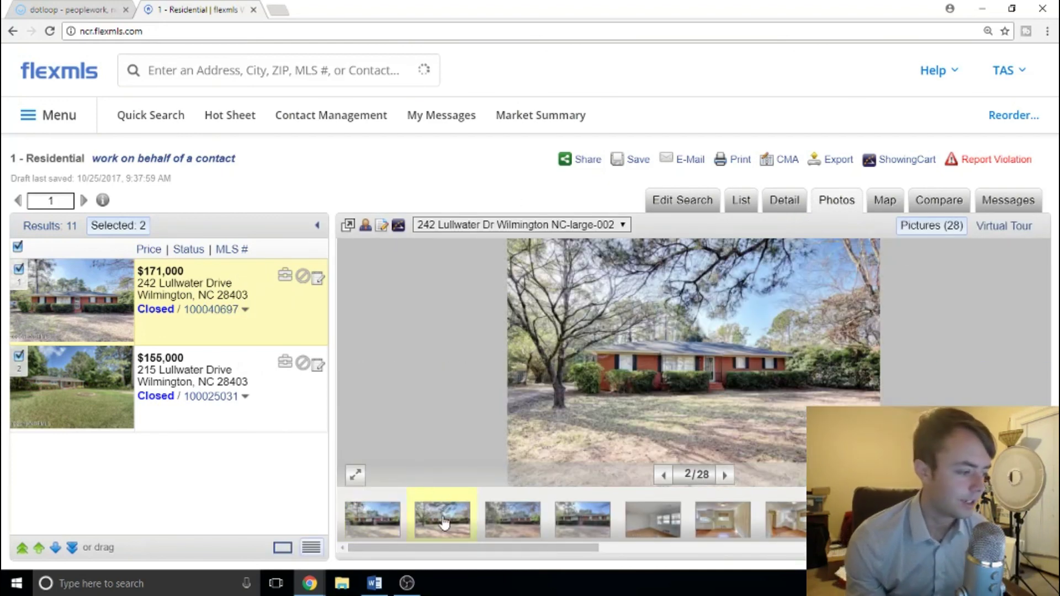
left_click(533, 524)
left_click(582, 522)
left_click(641, 516)
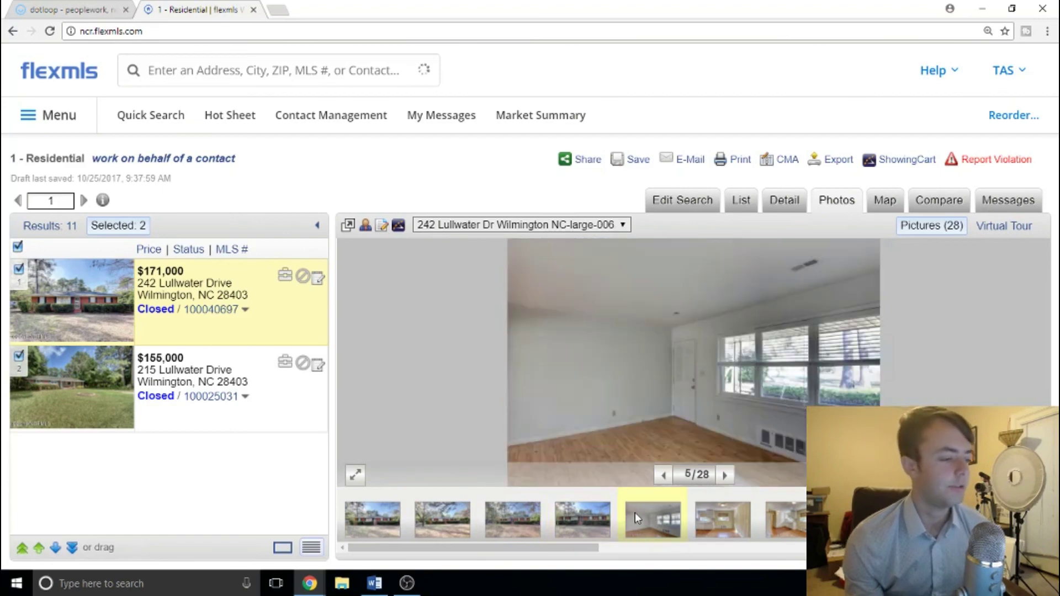
left_click(729, 522)
left_click(769, 530)
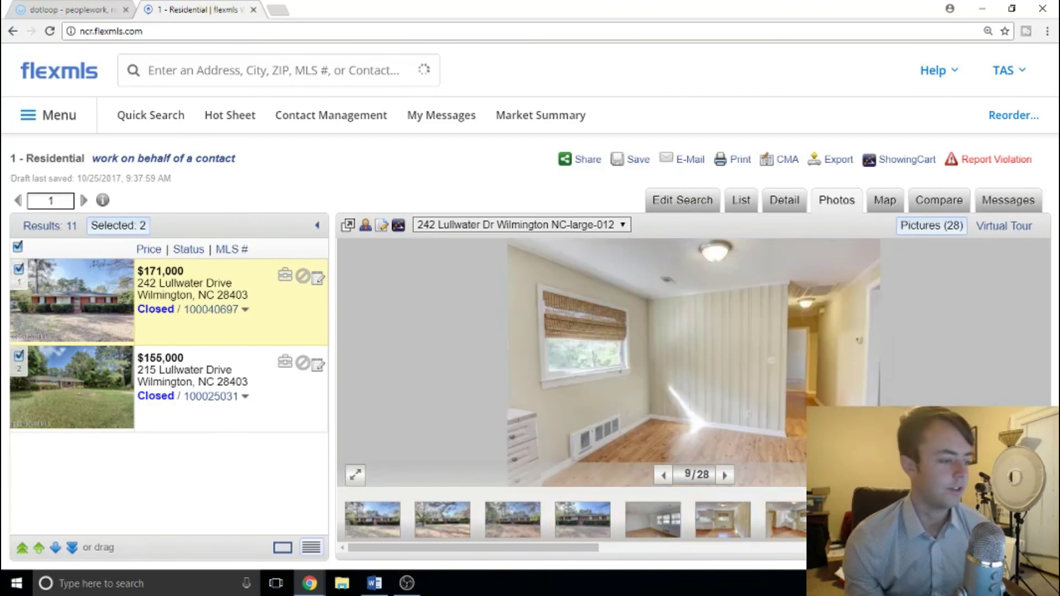
Examine the photos of the $155,000 Lullwater Drive listing, including its front exterior view
left_click(299, 388)
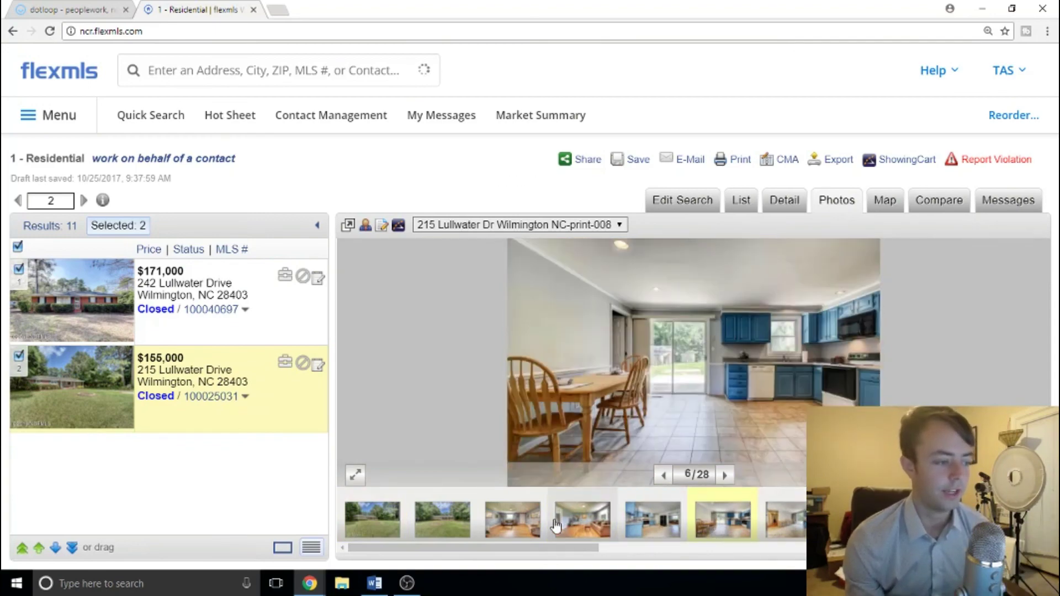
left_click(453, 527)
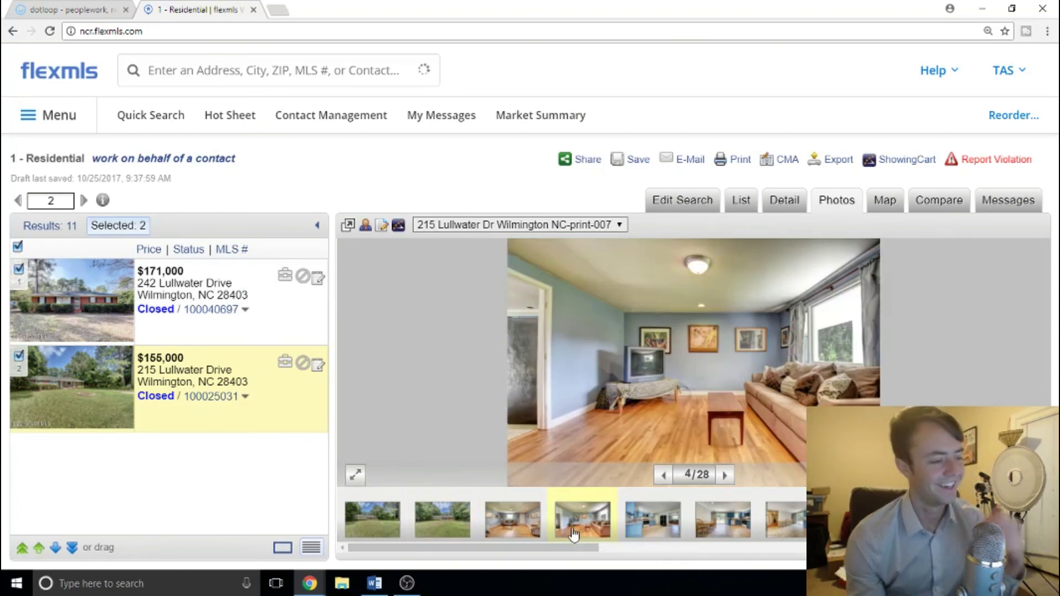
left_click(395, 513)
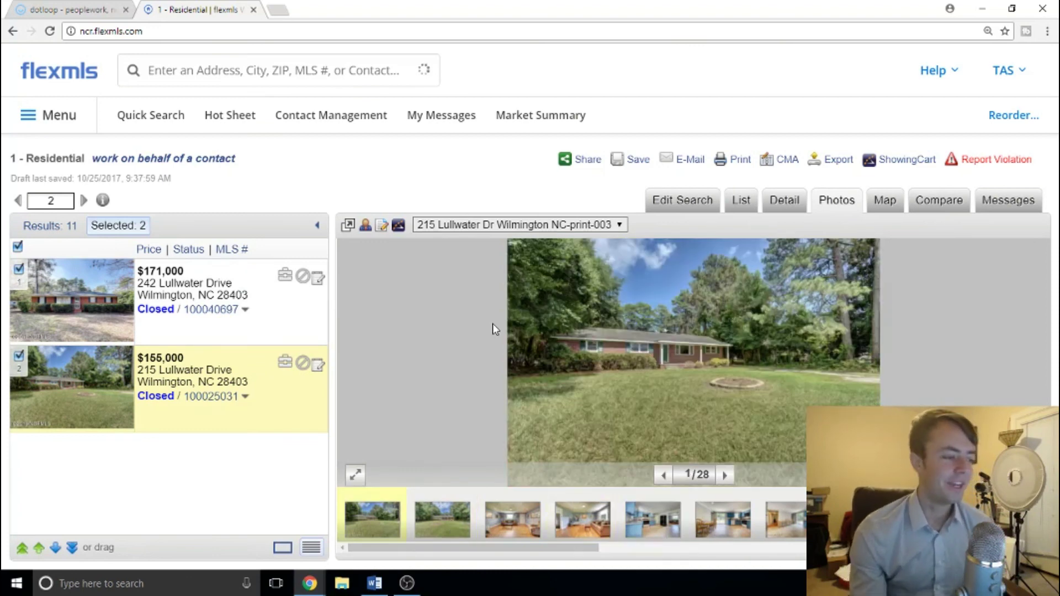